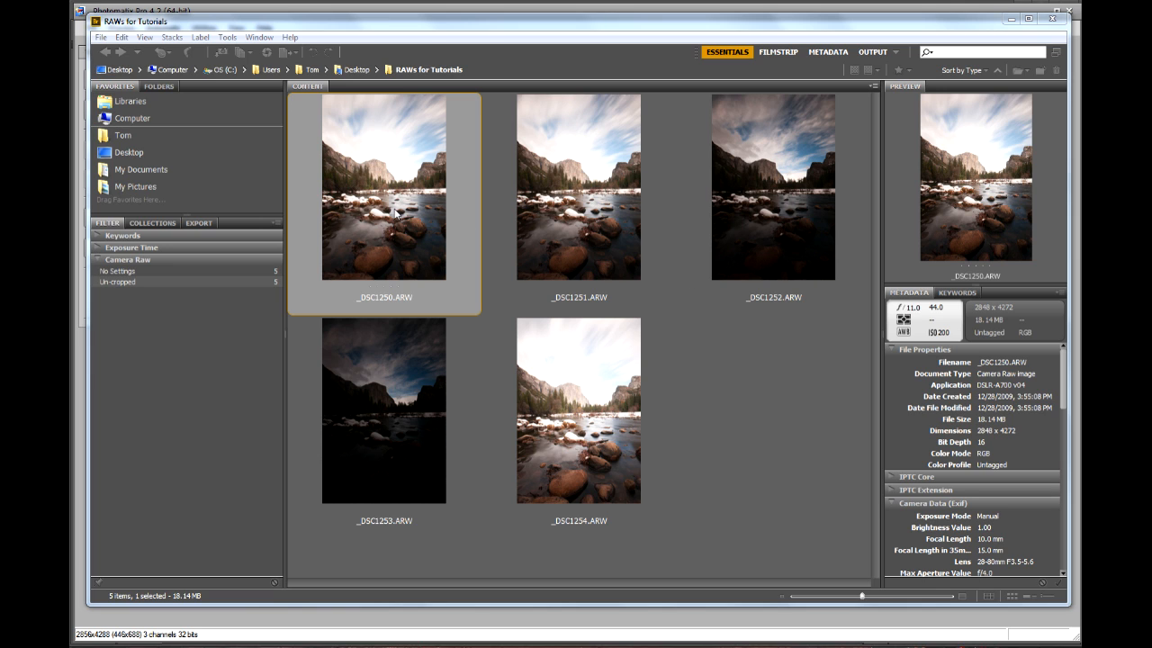
Preview the bracketed RAW photos _DSC1250.ARW and _DSC1251.ARW to compare their exposures
click(598, 210)
click(428, 192)
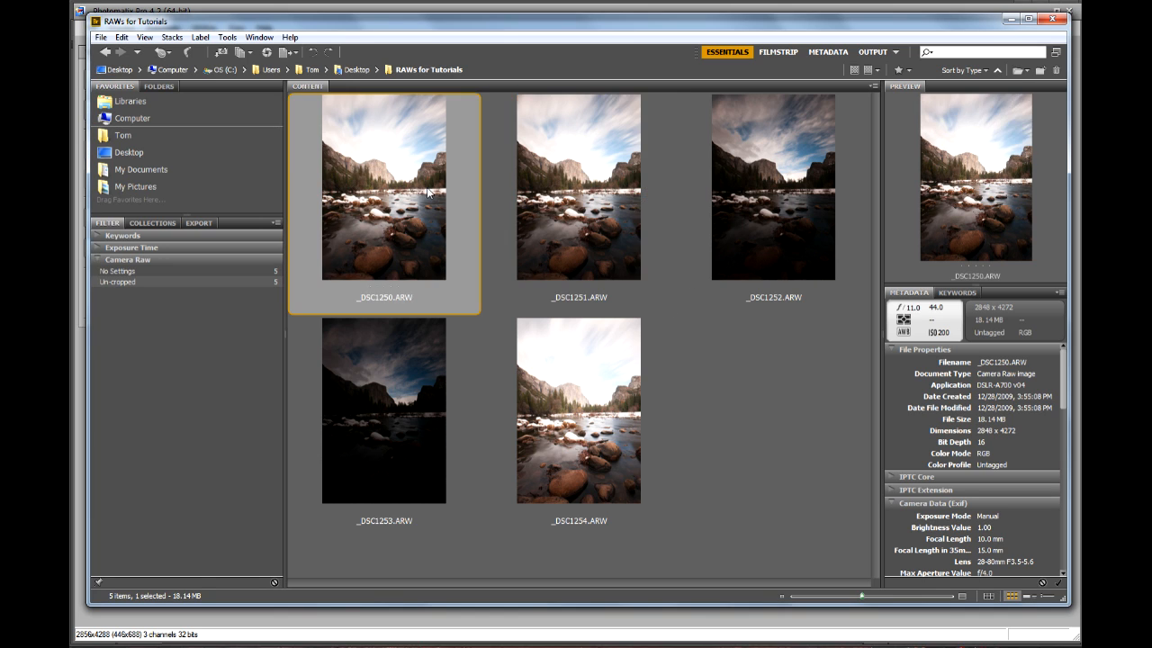
click(587, 201)
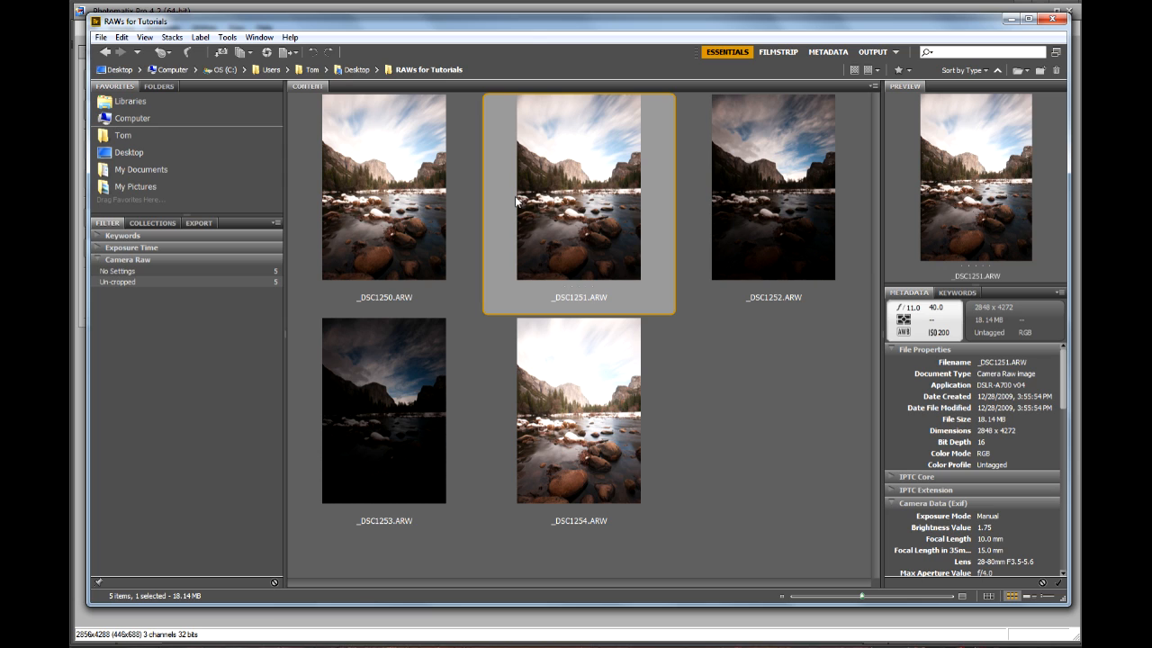
Switch to Photomatix Pro and start loading a set of bracketed photos
click(441, 13)
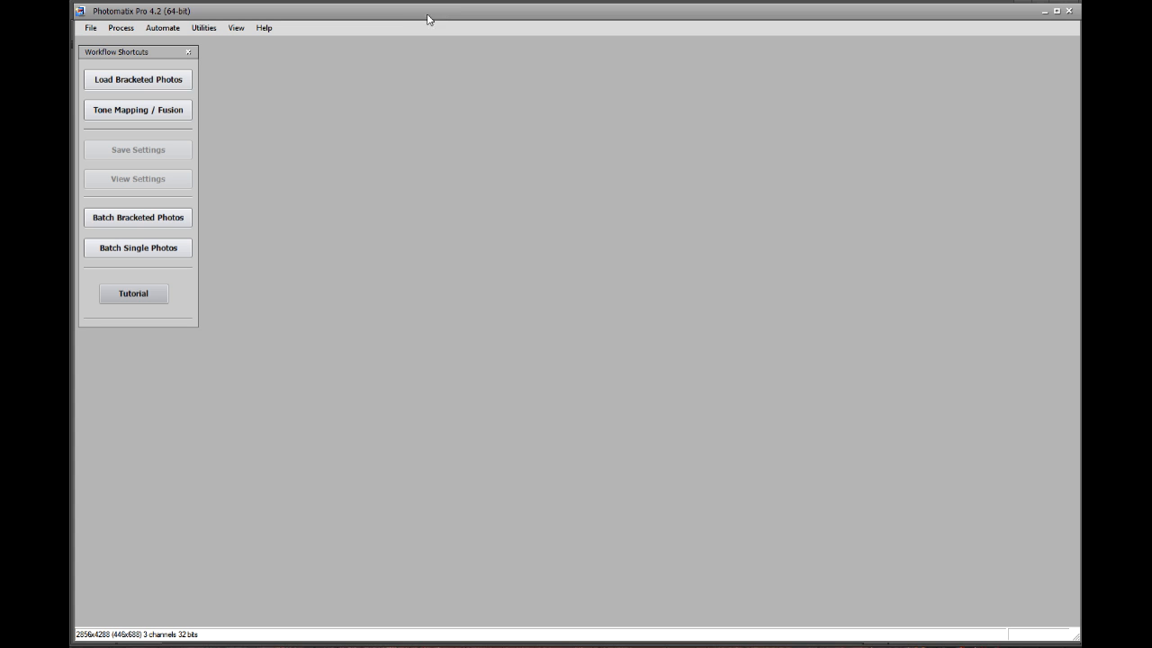
click(91, 28)
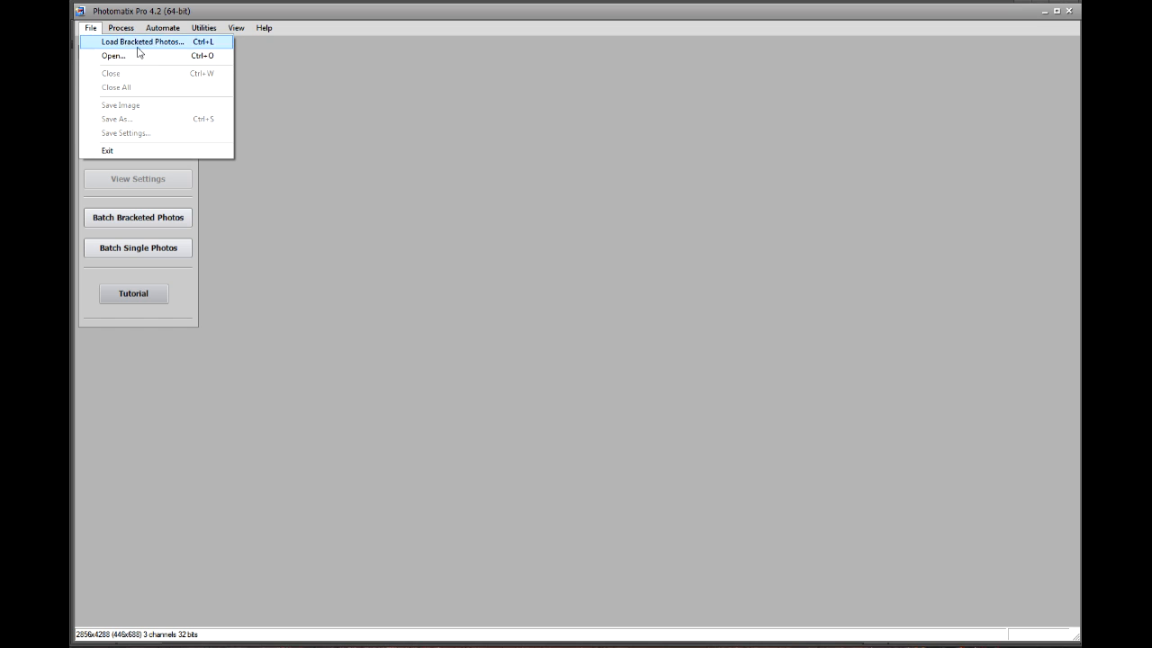
click(224, 47)
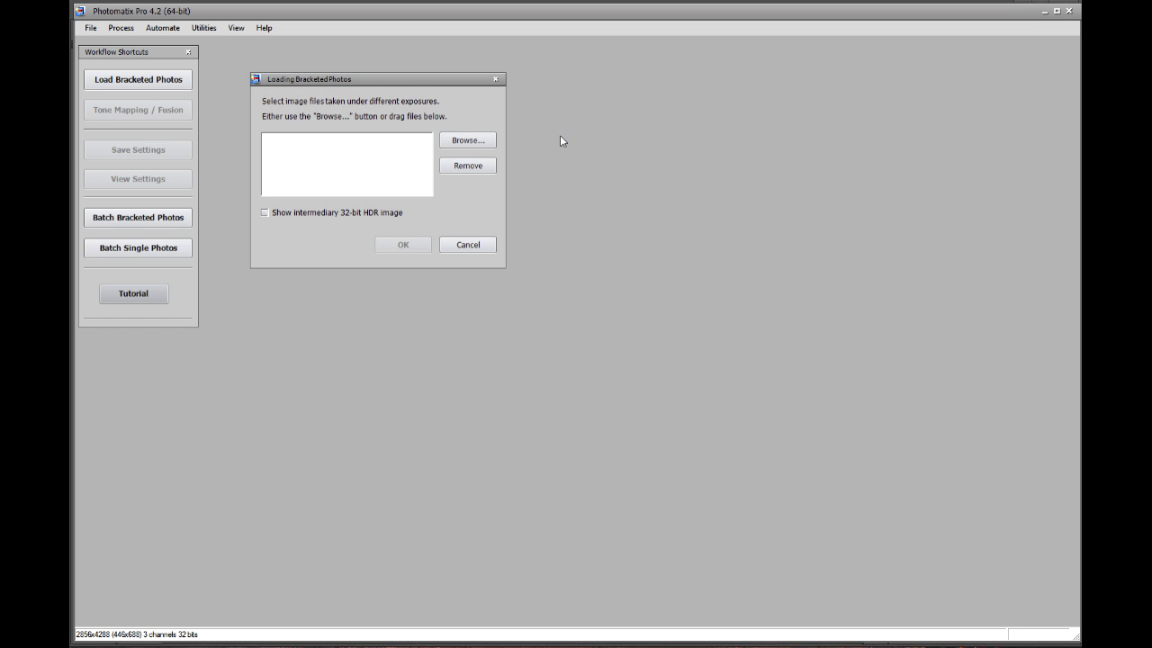
click(473, 249)
click(176, 85)
Load the five RAW files _DSC1250.ARW through _DSC1254.ARW from the RAWs for Tutorials folder as the bracketed set
click(481, 146)
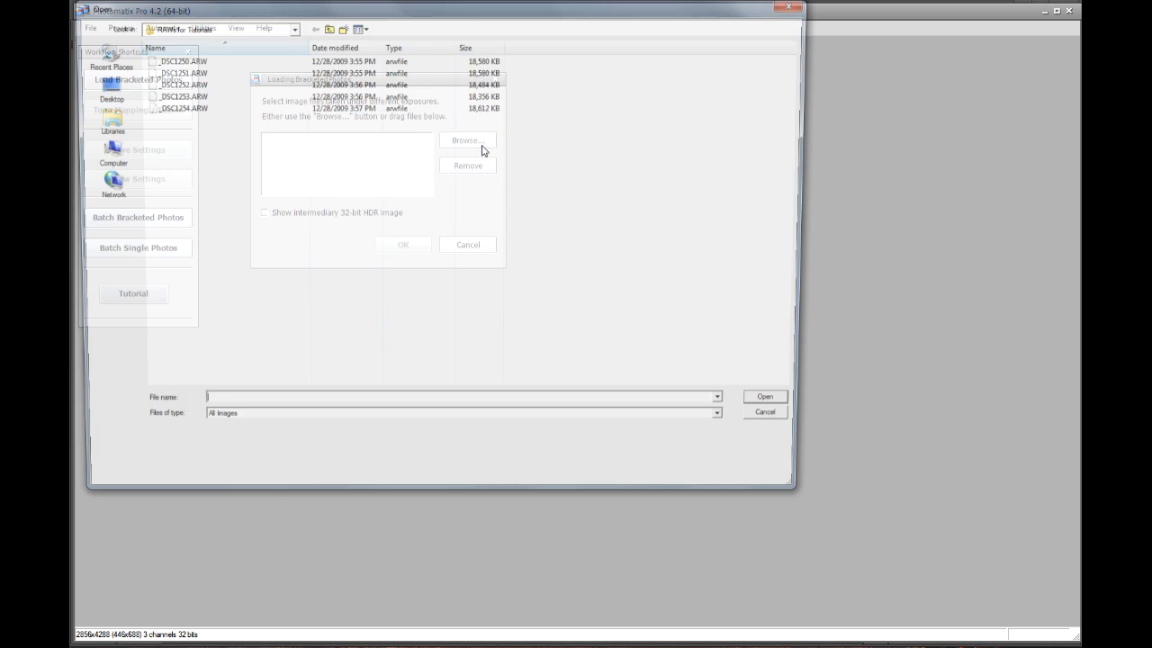
drag(206, 185, 165, 57)
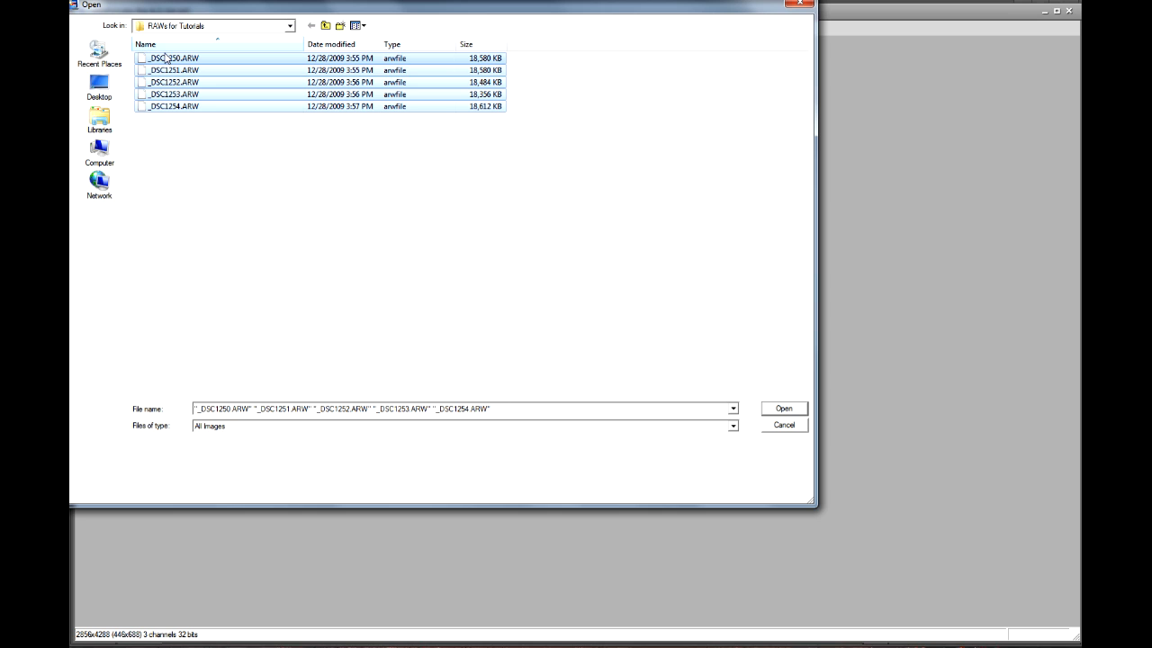
click(784, 409)
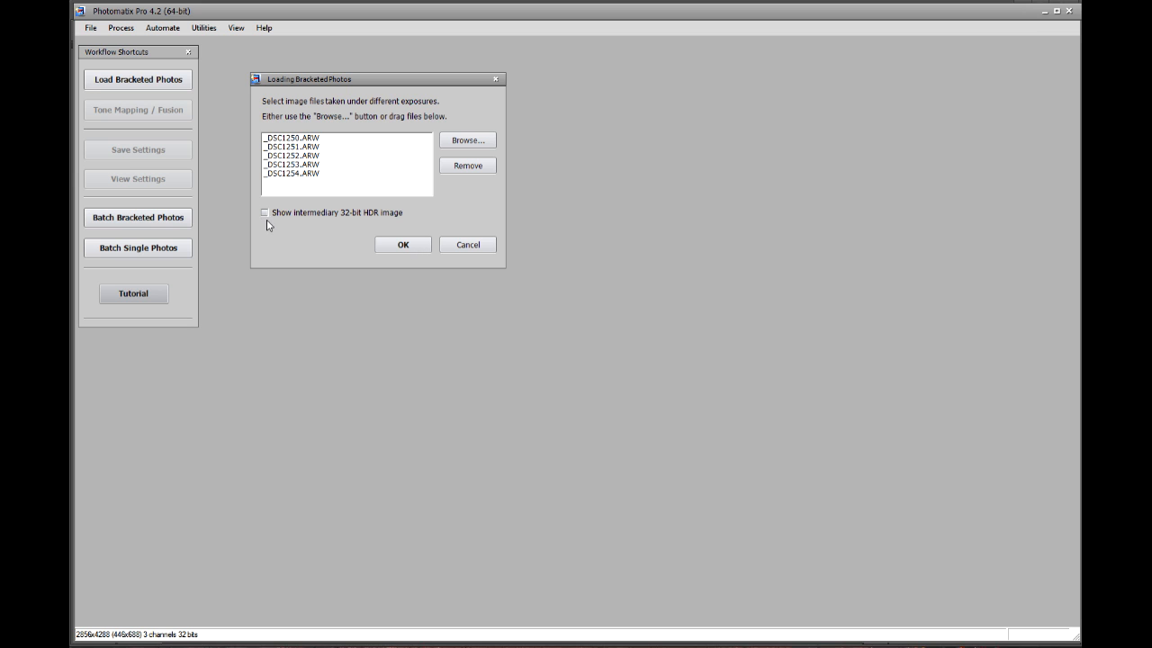
click(403, 245)
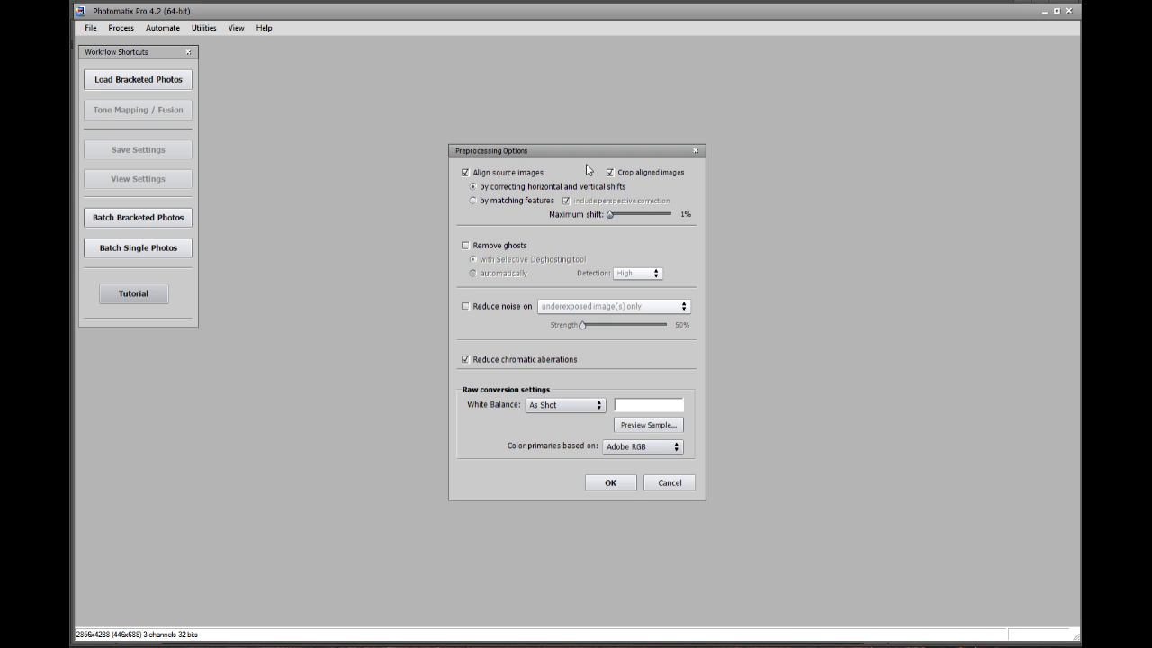
Merge the photos with source images aligned by correcting horizontal and vertical shifts, aligned images cropped and chromatic aberrations reduced
drag(634, 150, 541, 134)
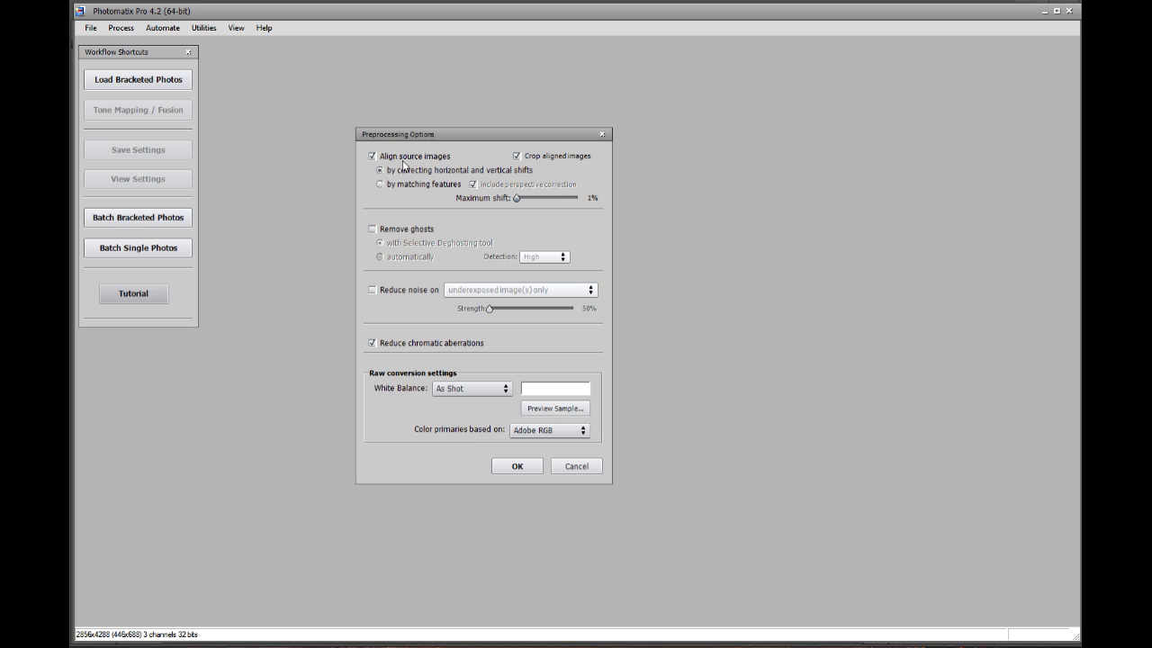
mouse_move(426, 172)
click(521, 469)
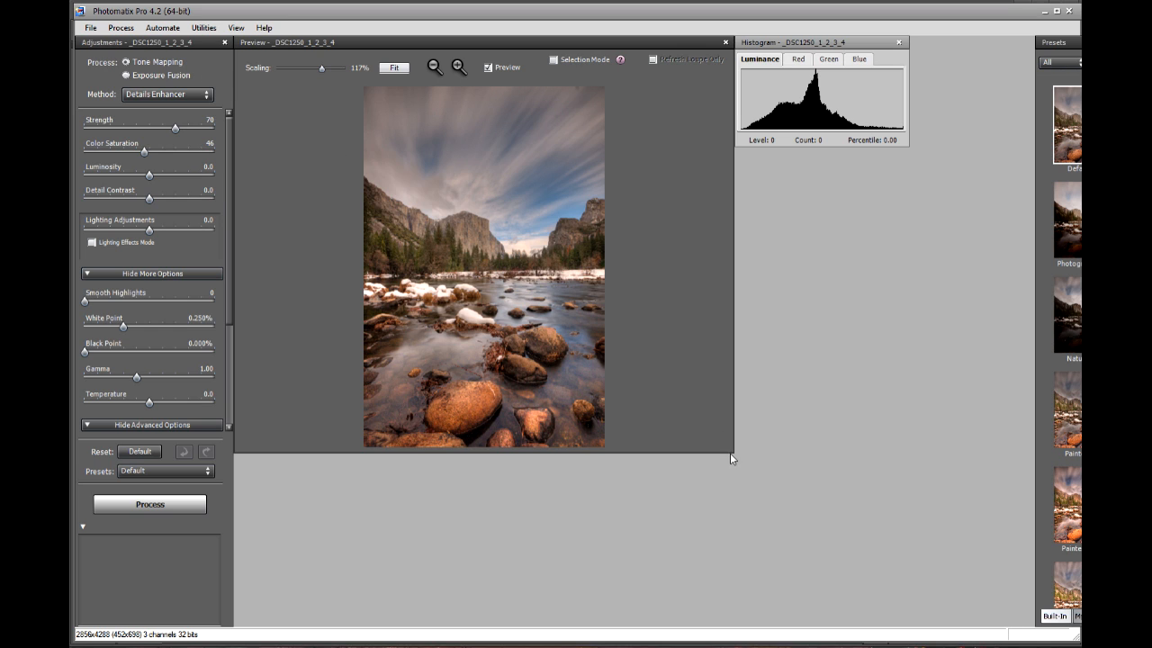
Enlarge the preview with the image fitted to it, and browse the built-in preset thumbnails
drag(735, 461, 846, 620)
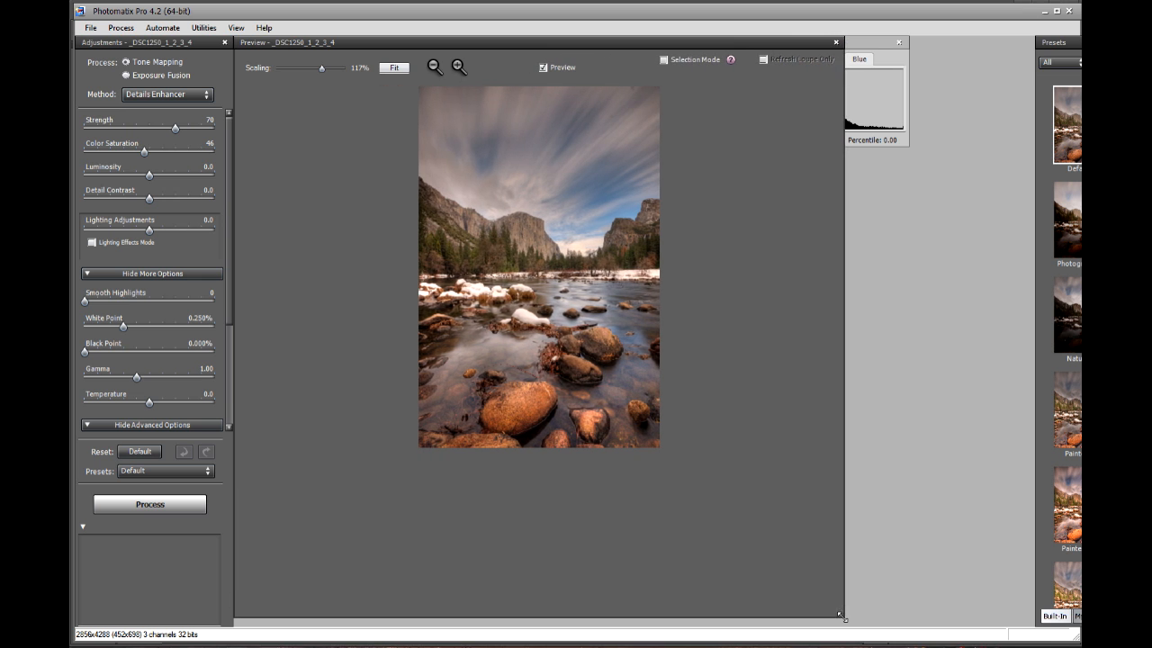
click(394, 68)
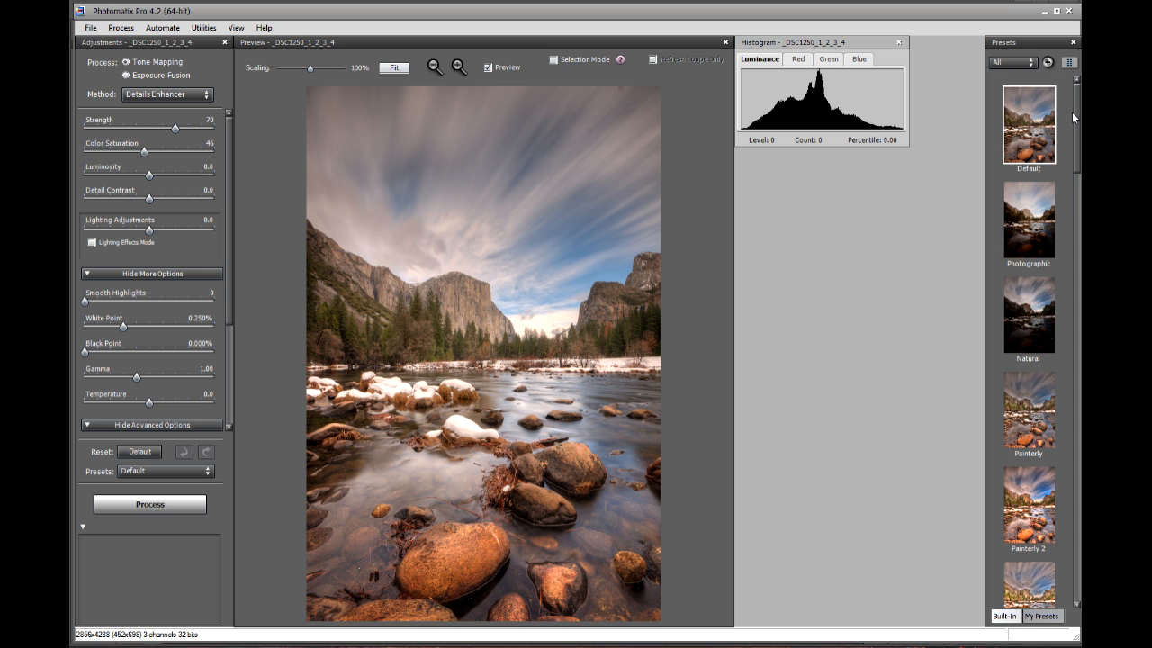
drag(1074, 111, 1076, 199)
mouse_move(1069, 264)
mouse_down()
mouse_move(1076, 553)
mouse_move(1076, 99)
mouse_up()
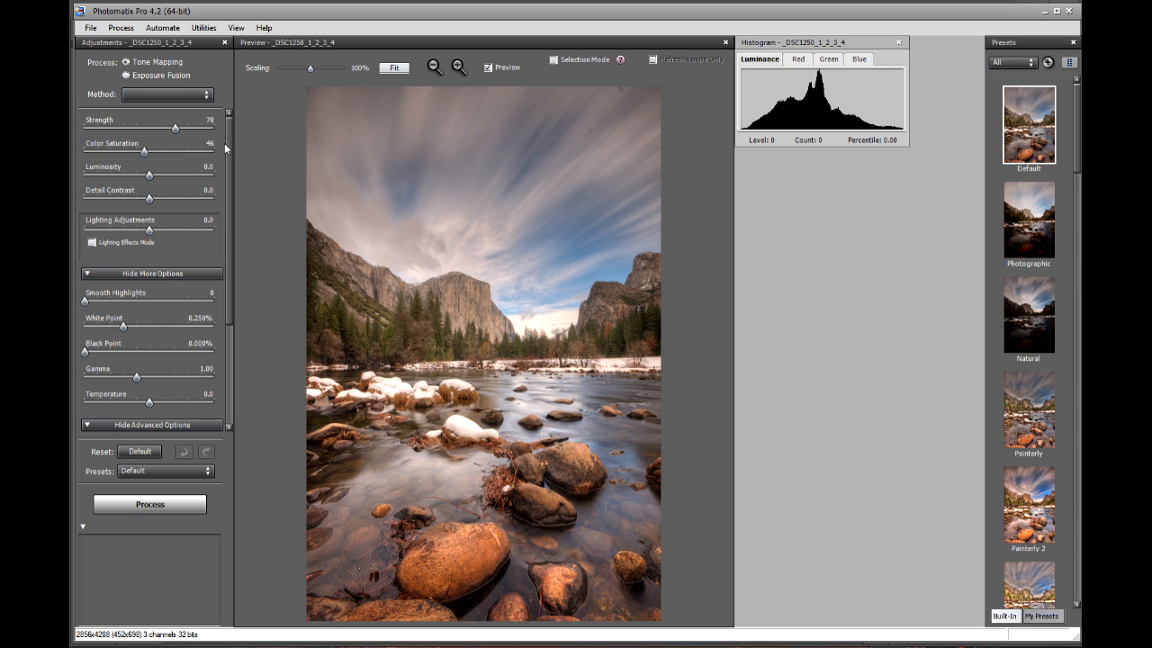
Set the tone mapping Strength to 80 and Color Saturation to 50
mouse_move(213, 125)
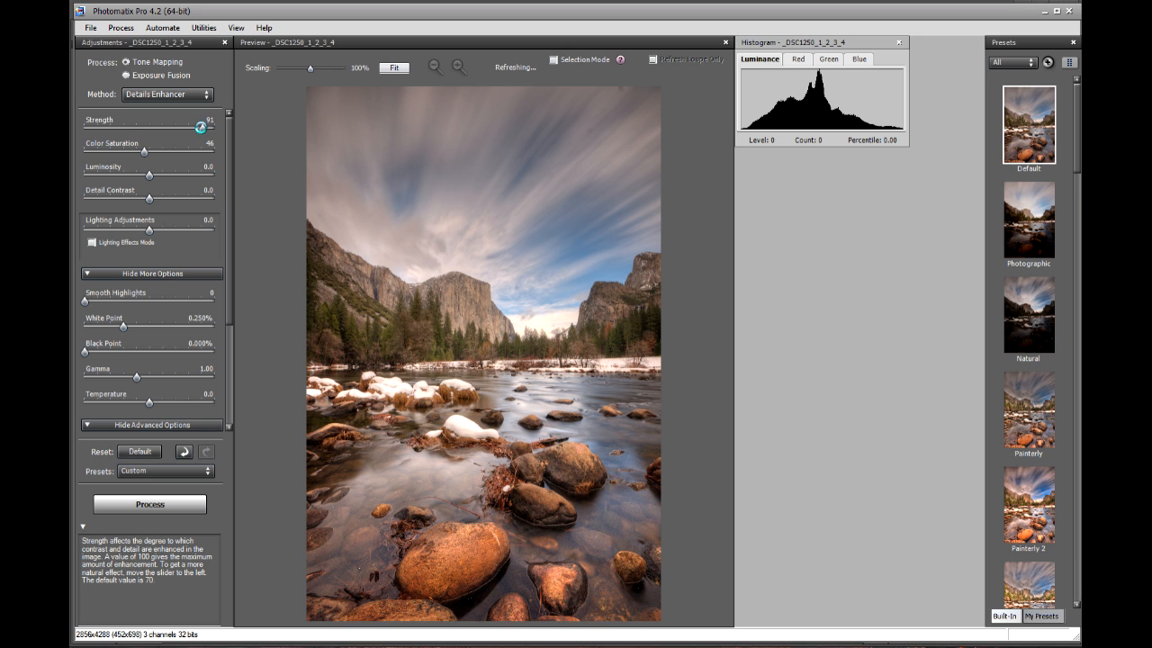
drag(196, 128, 192, 128)
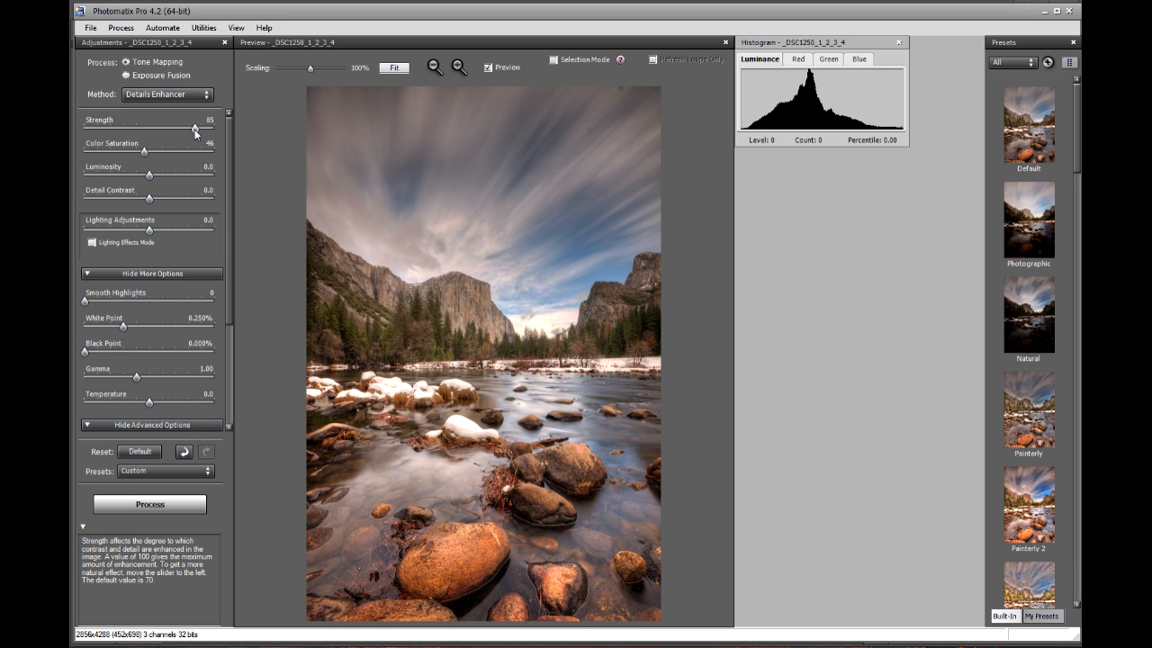
drag(187, 129, 187, 129)
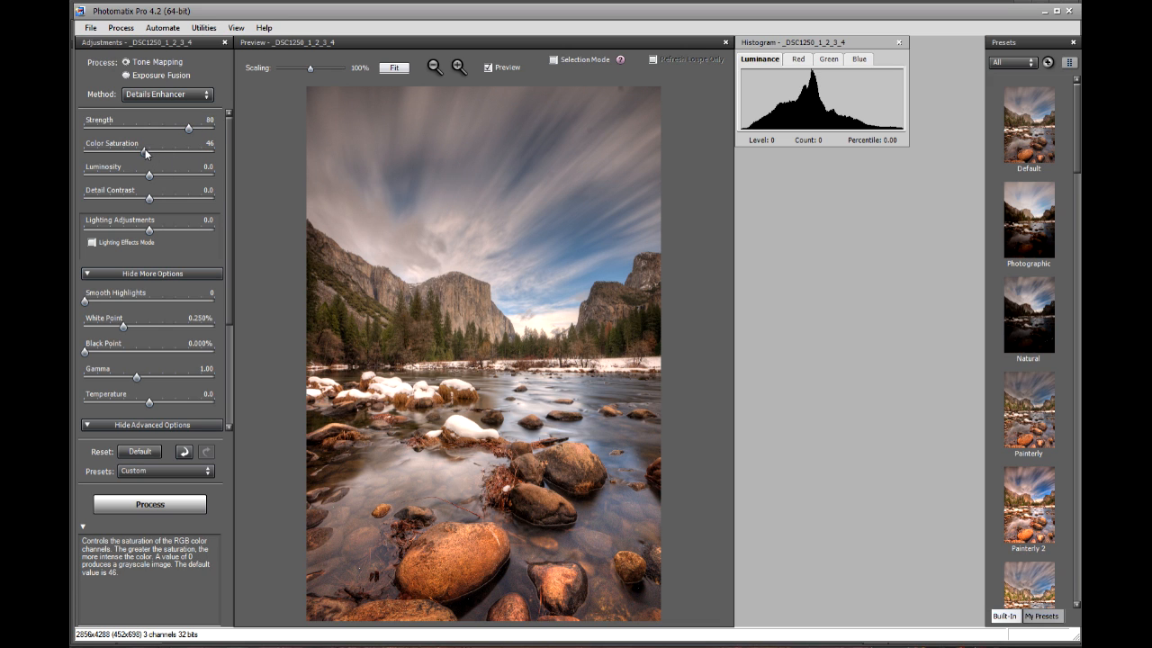
drag(145, 151, 151, 151)
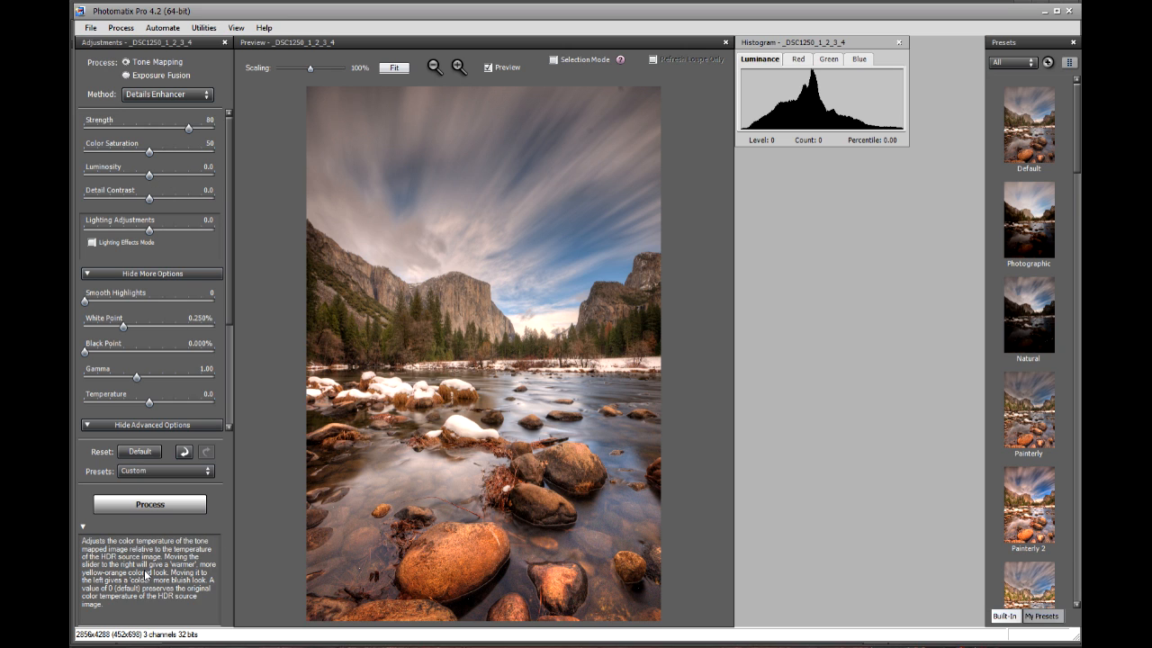
Try a darker Luminosity of about -2.8, and settle on a Luminosity of 1.1
drag(149, 174, 135, 179)
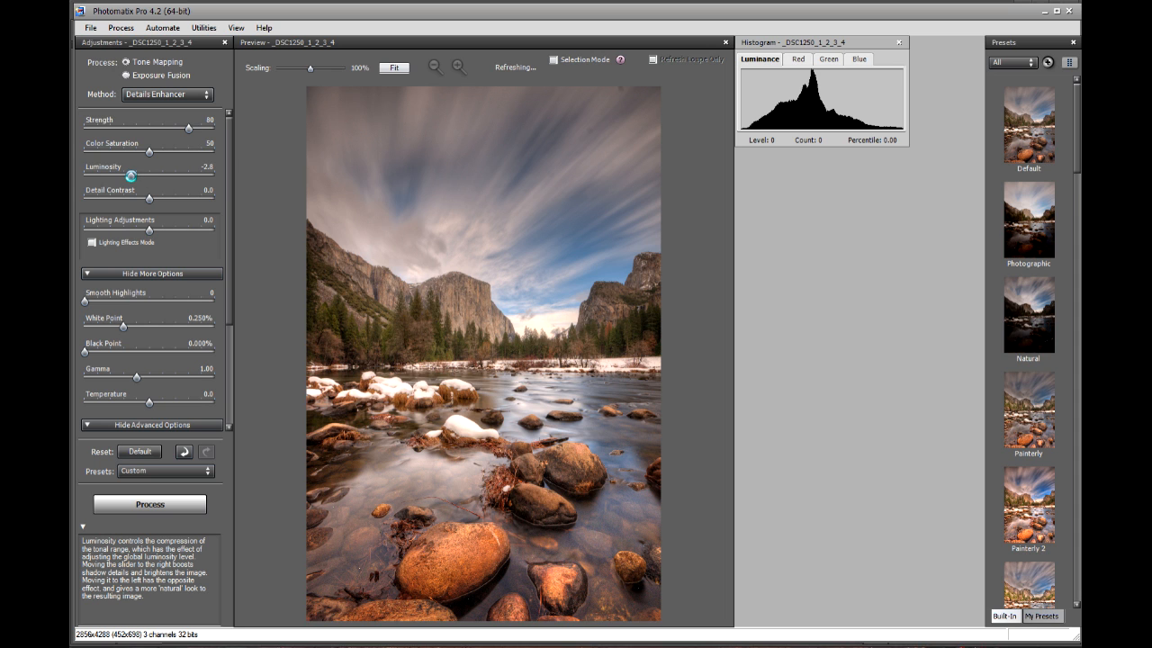
drag(133, 180, 155, 177)
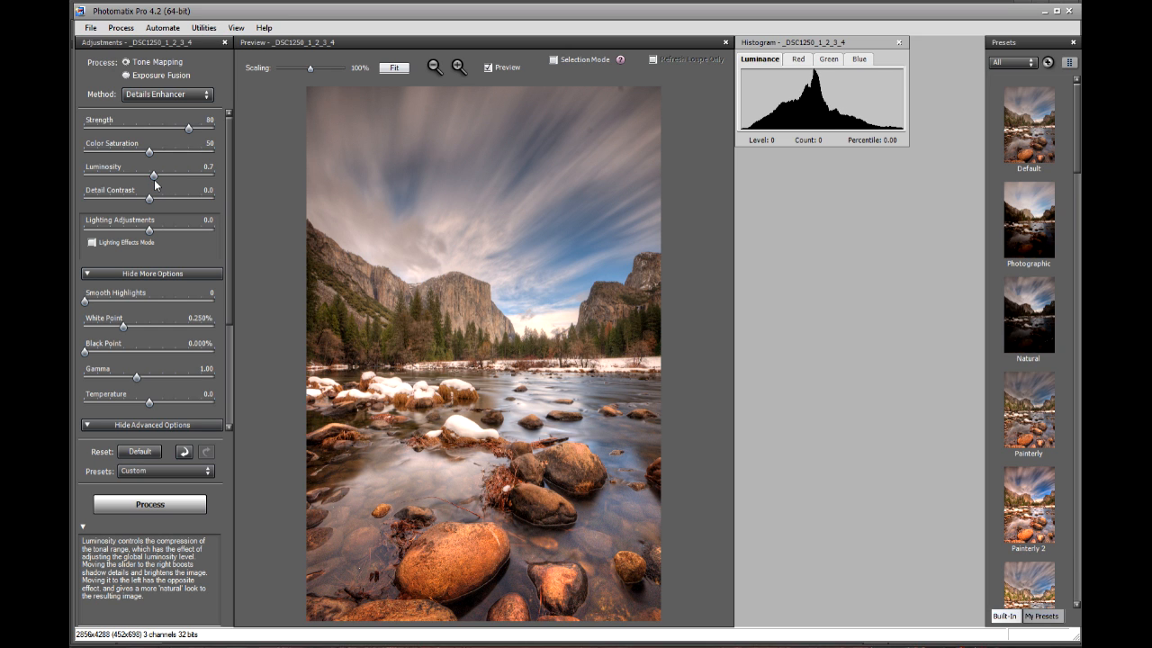
drag(153, 176, 155, 177)
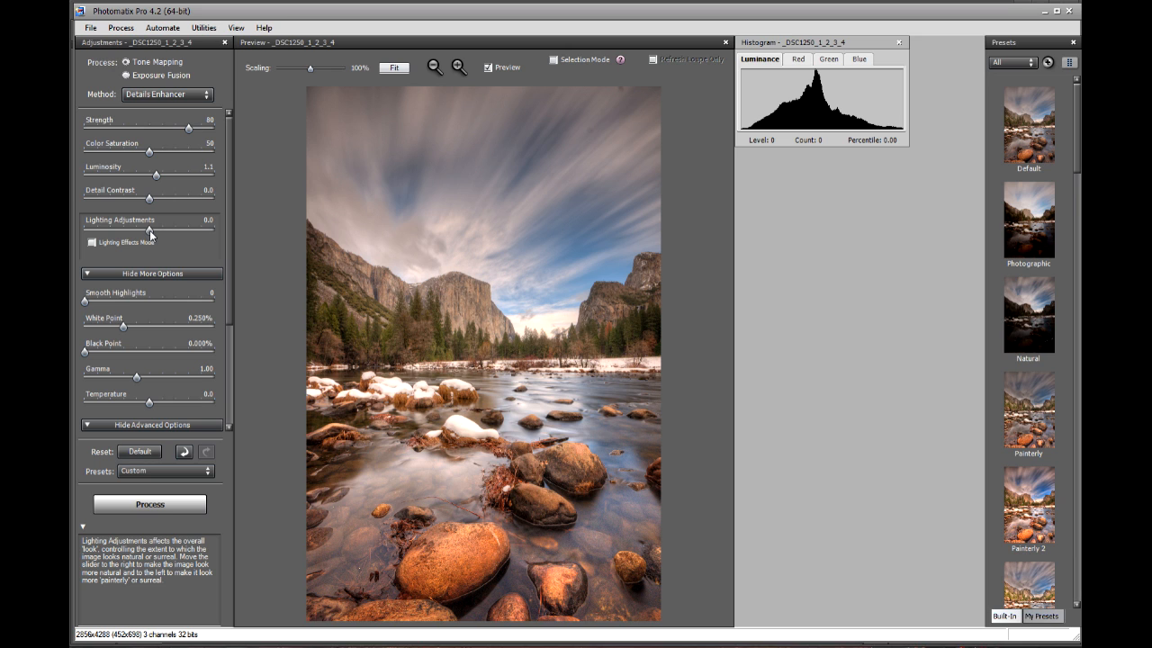
Try Lighting Adjustments at both extremes, 10.0 and -10.0, and settle on 4.3
drag(150, 232, 228, 236)
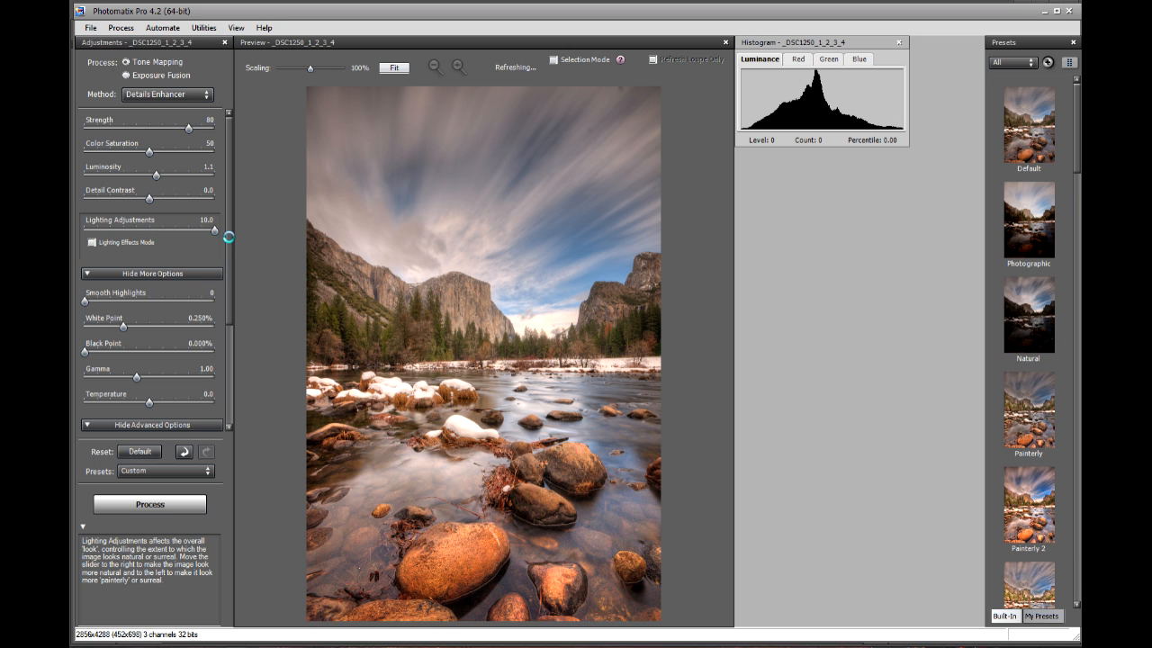
drag(211, 230, 72, 243)
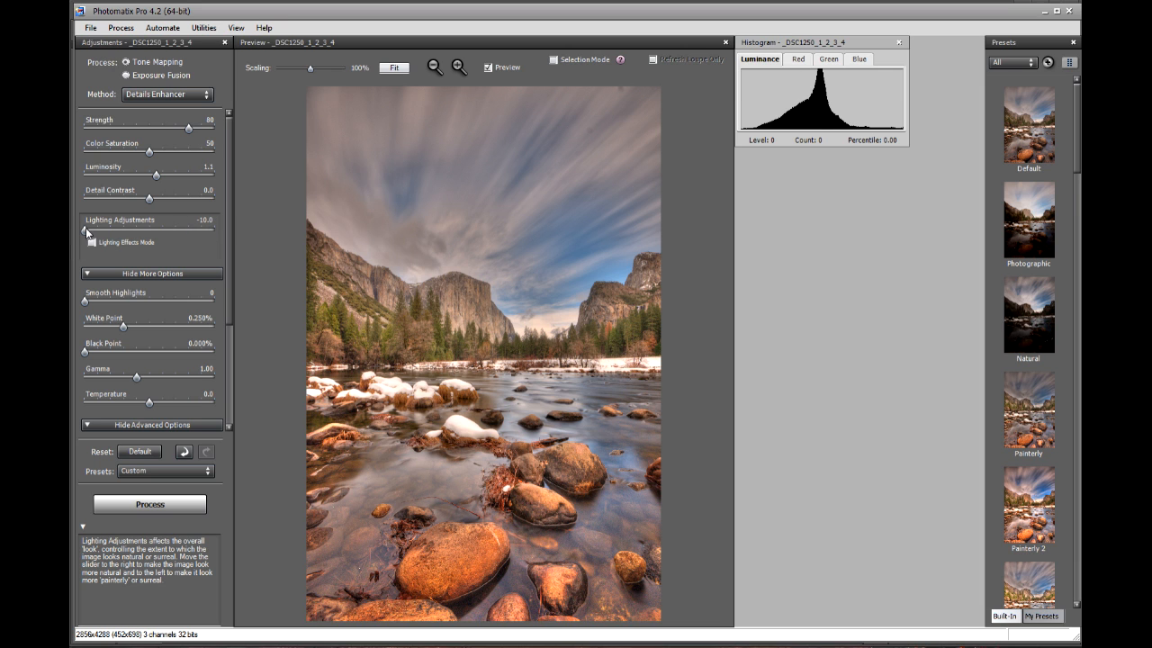
drag(85, 231, 164, 240)
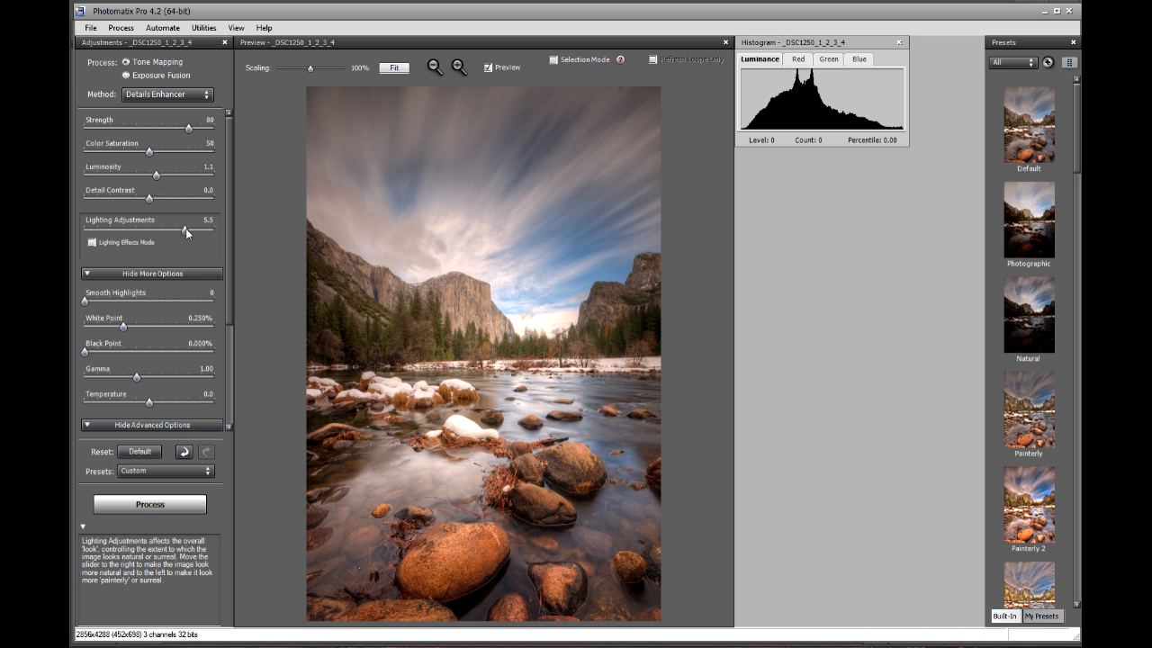
drag(183, 233, 172, 232)
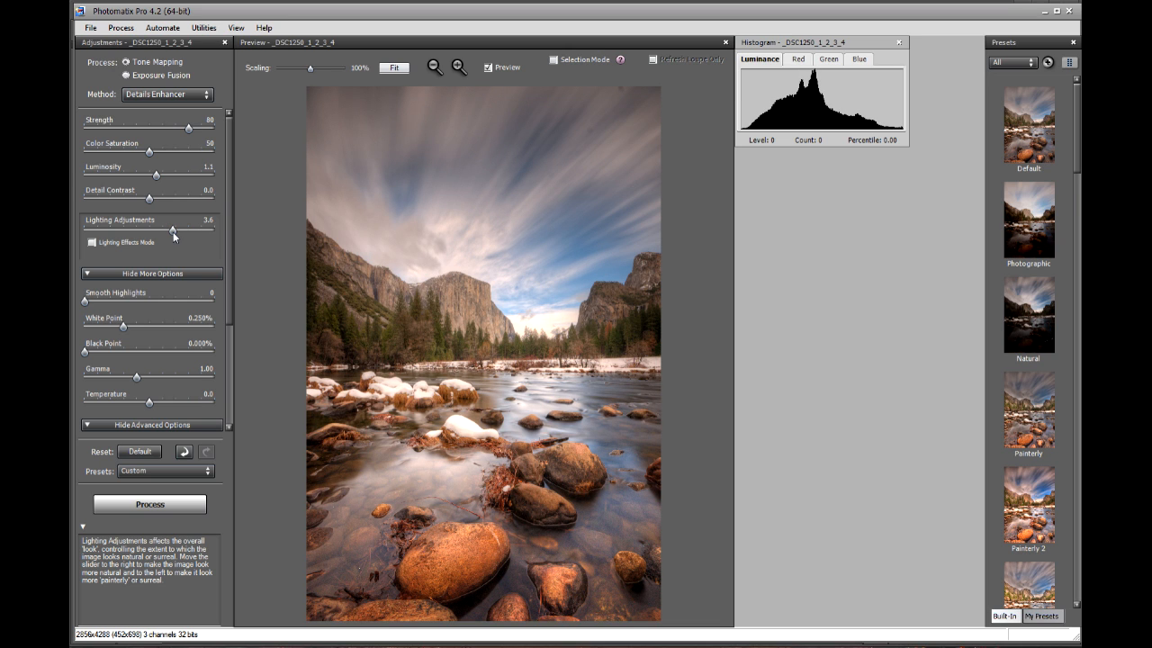
drag(173, 230, 177, 230)
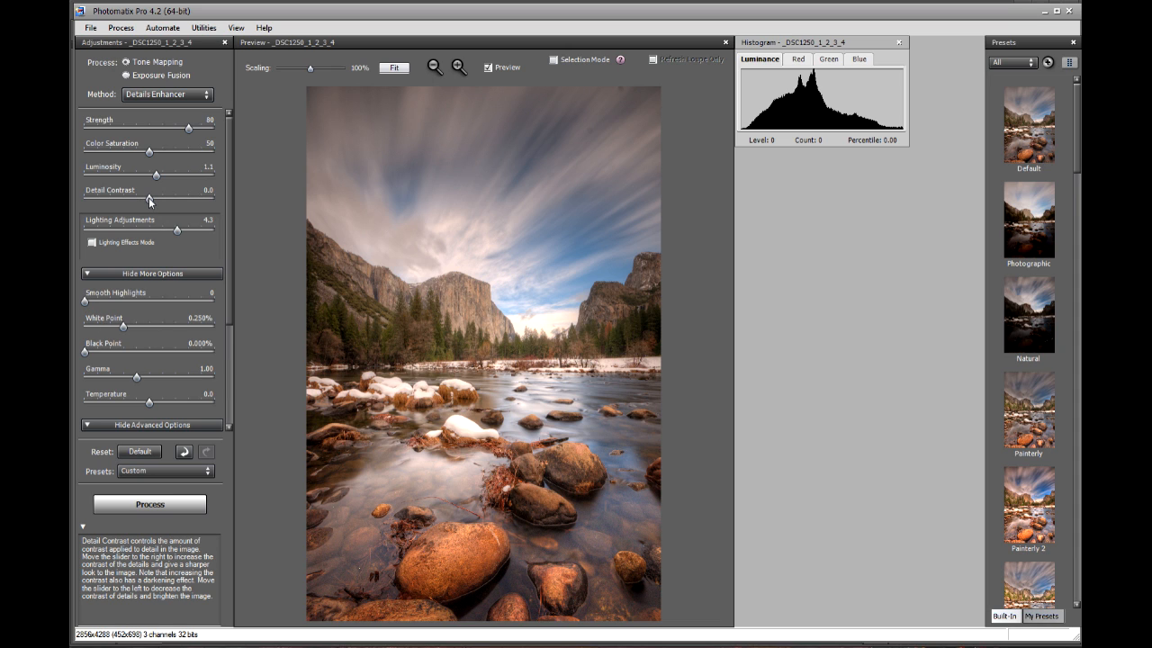
Try Detail Contrast at 5.9 and at a negative value, and return it to 0.0
drag(148, 197, 186, 200)
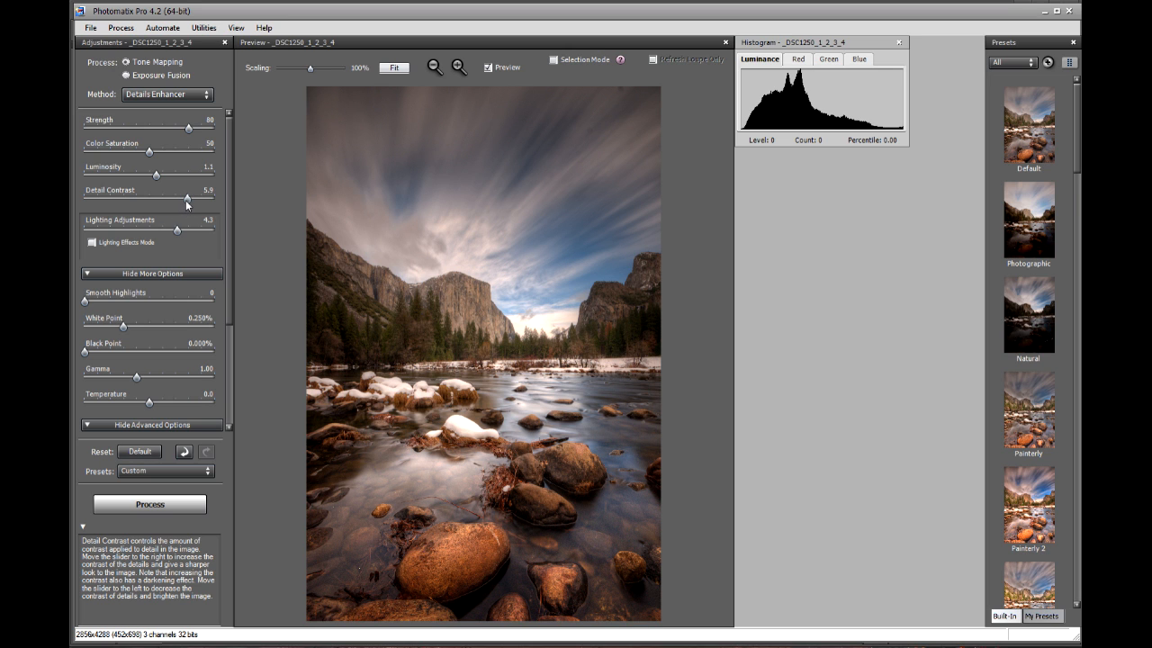
drag(185, 199, 120, 201)
drag(119, 200, 153, 199)
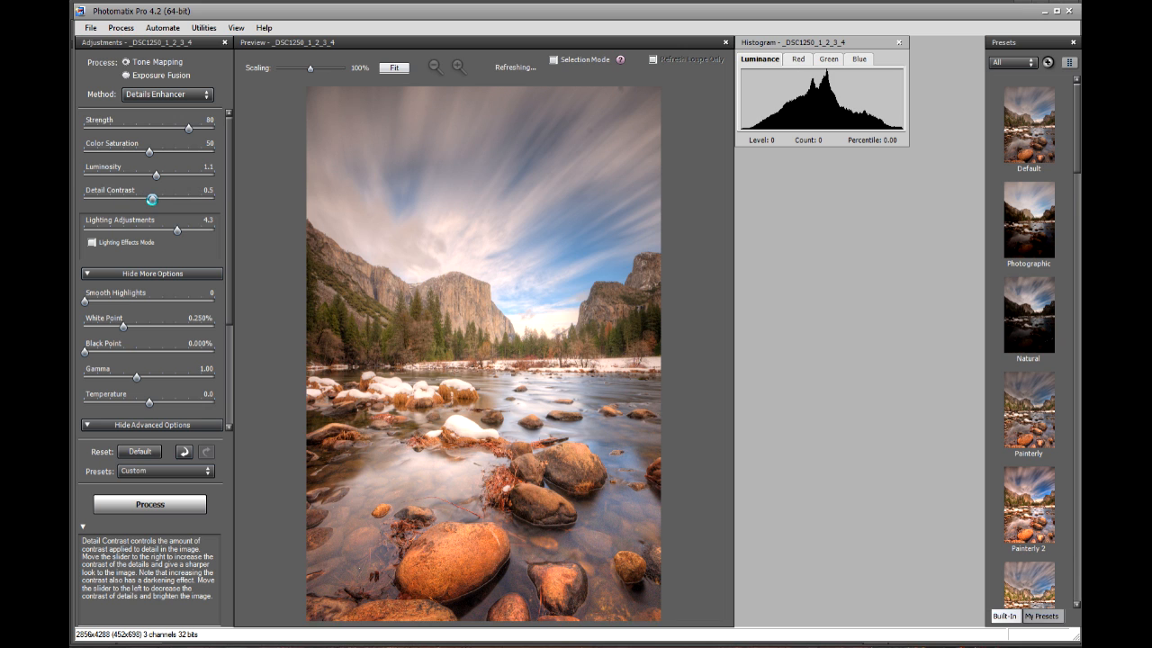
drag(151, 200, 150, 203)
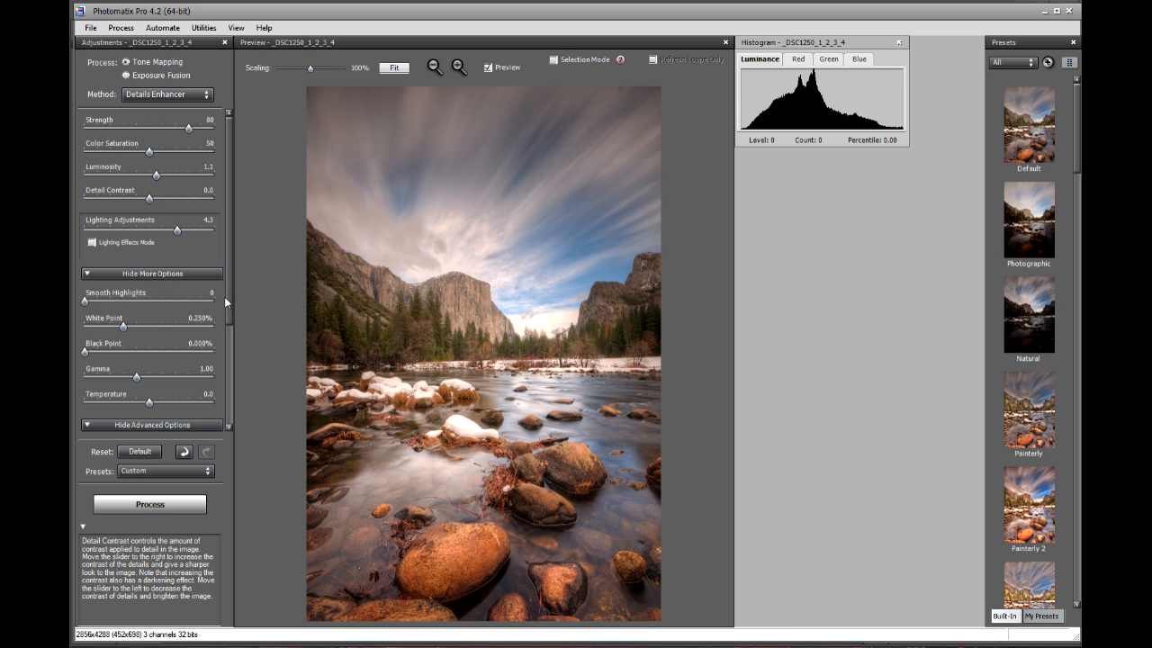
Set Smooth Highlights to 1 in the additional tone mapping options
scroll(227, 296, down, 1)
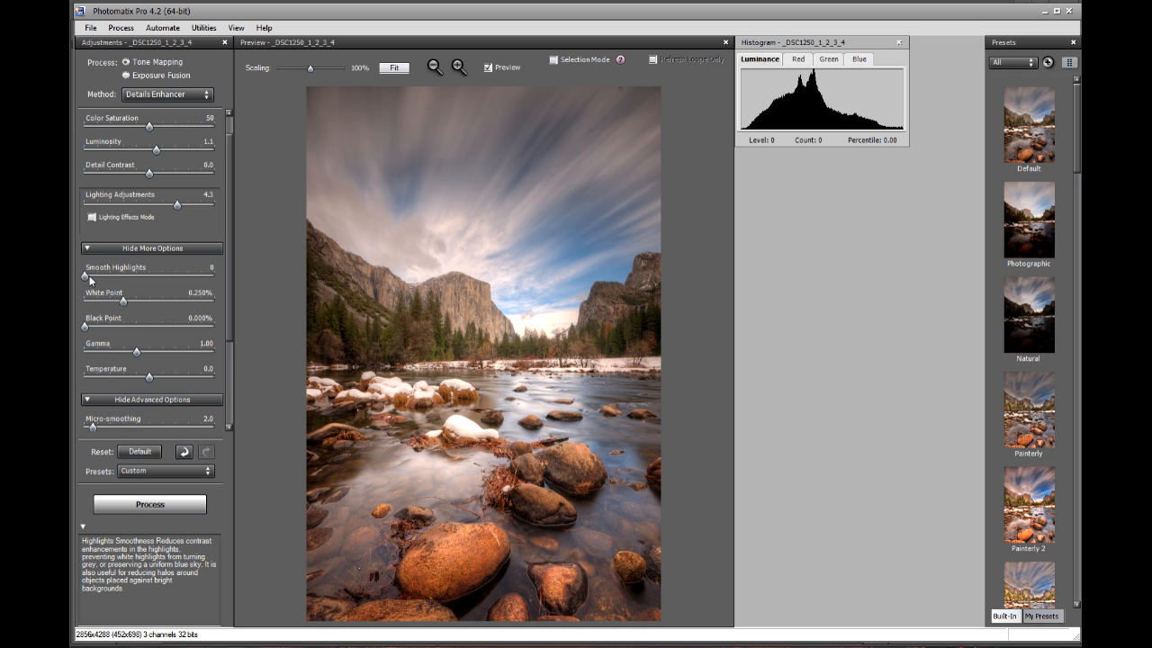
drag(89, 279, 90, 276)
drag(95, 277, 85, 279)
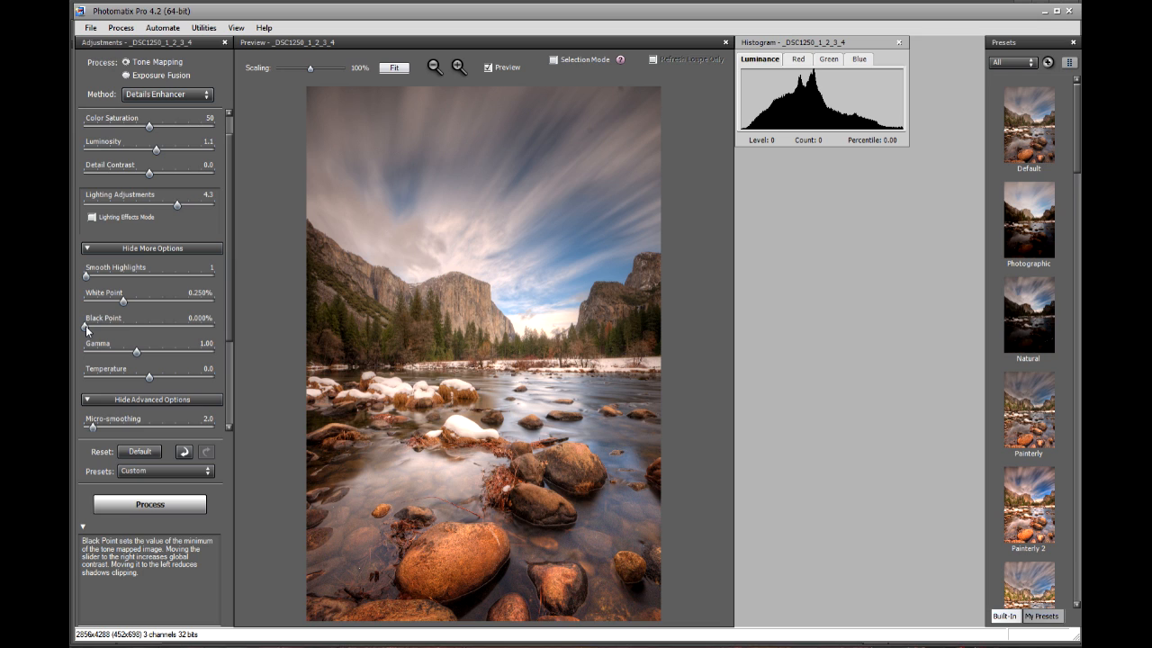
Set the Black Point to 0.019% and the Gamma to 1.01
drag(87, 330, 98, 326)
drag(99, 326, 104, 327)
drag(102, 328, 112, 328)
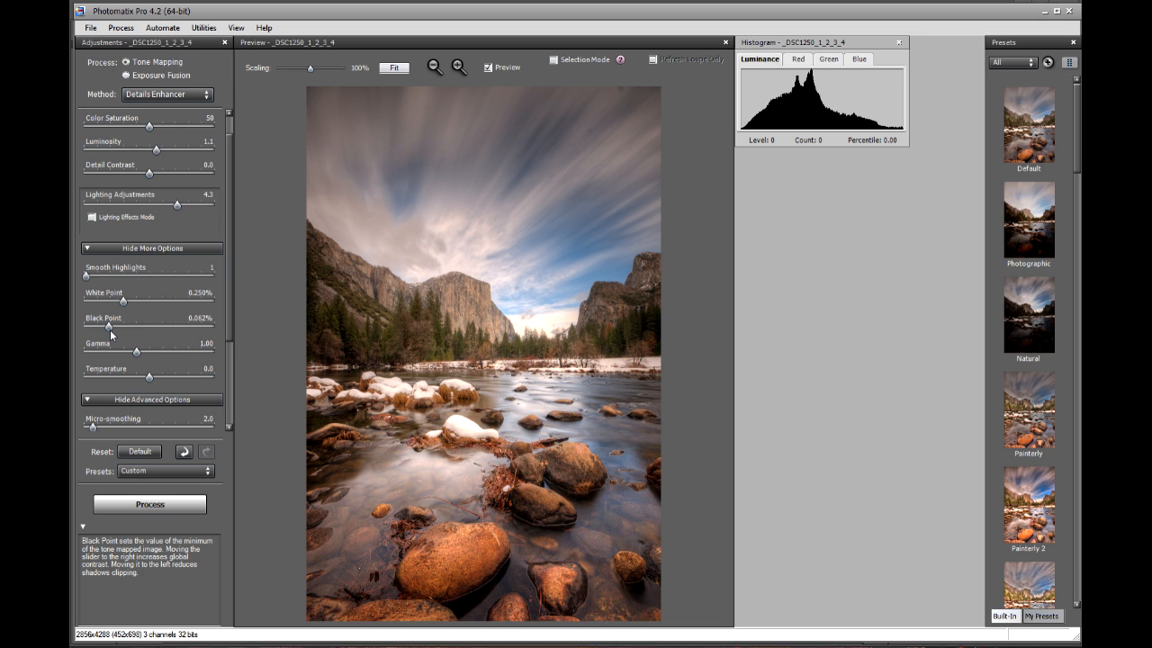
drag(110, 332, 101, 329)
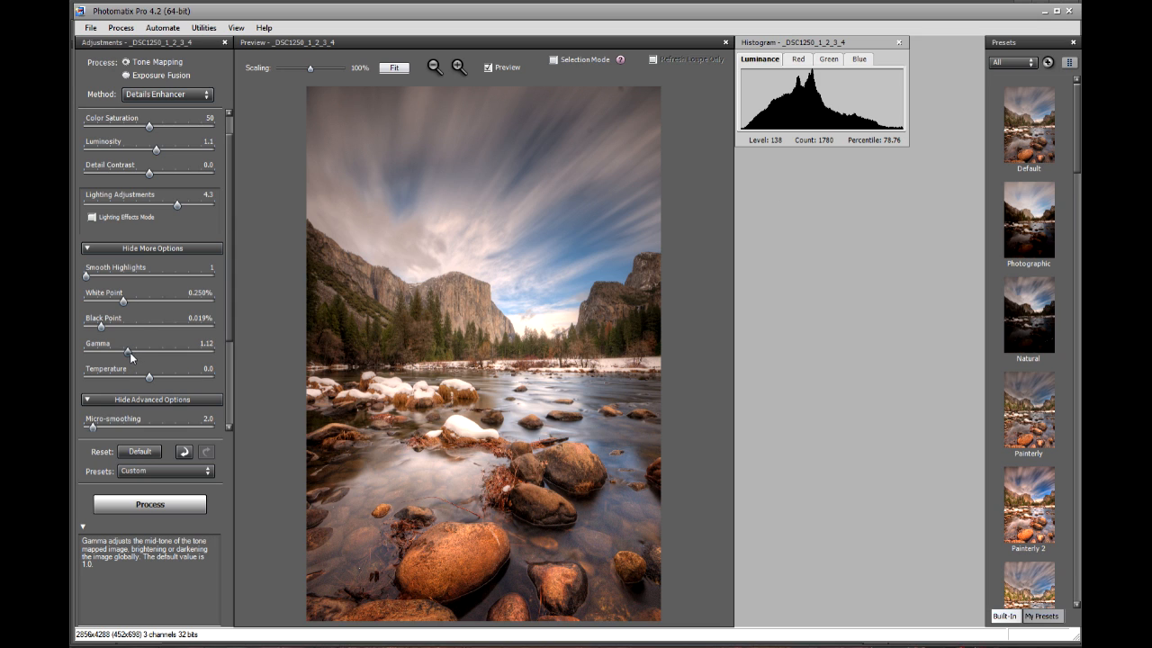
drag(129, 354, 128, 355)
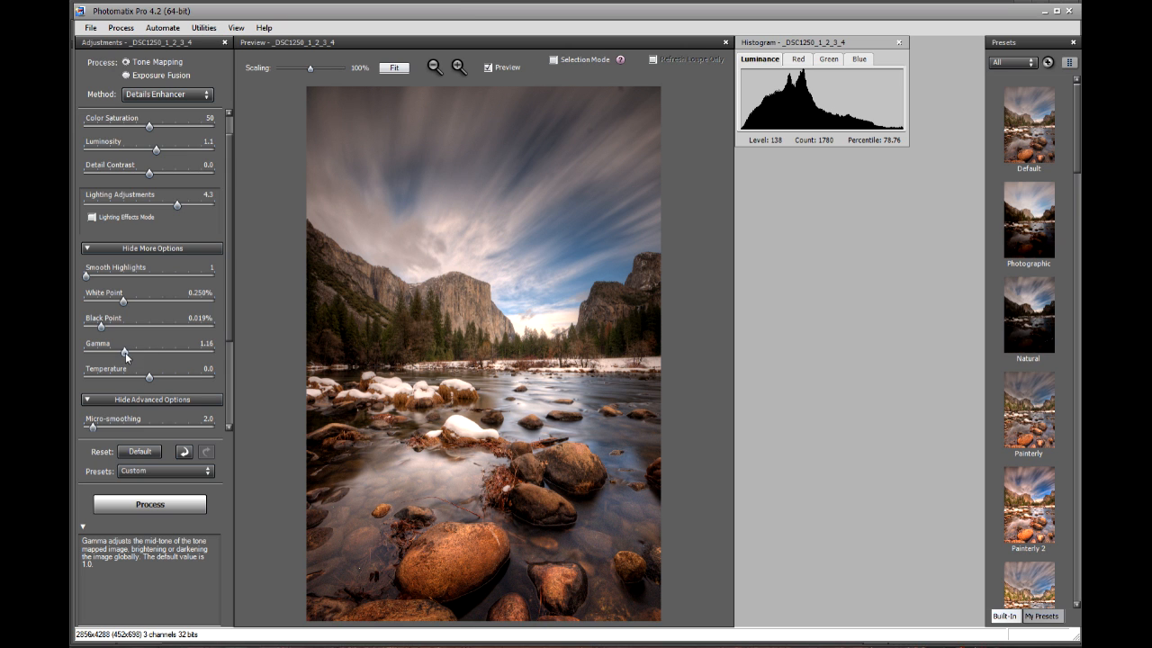
drag(142, 353, 142, 357)
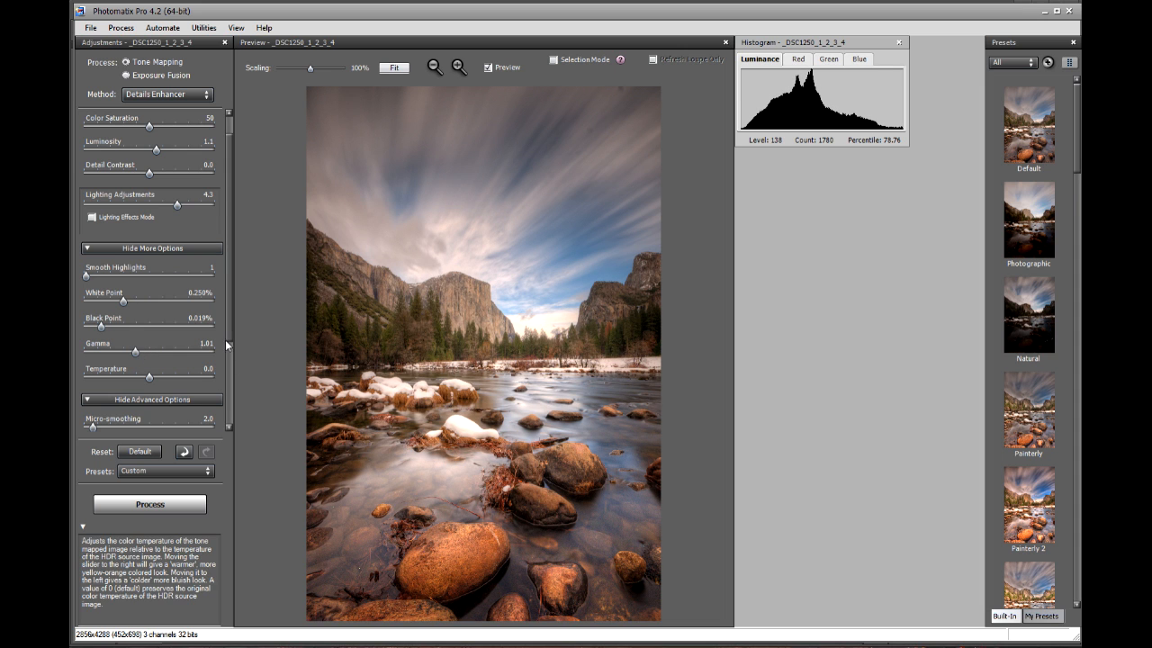
Try Micro-smoothing at its maximum of 30.0 and bring it back down to 0.5
scroll(227, 321, down, 4)
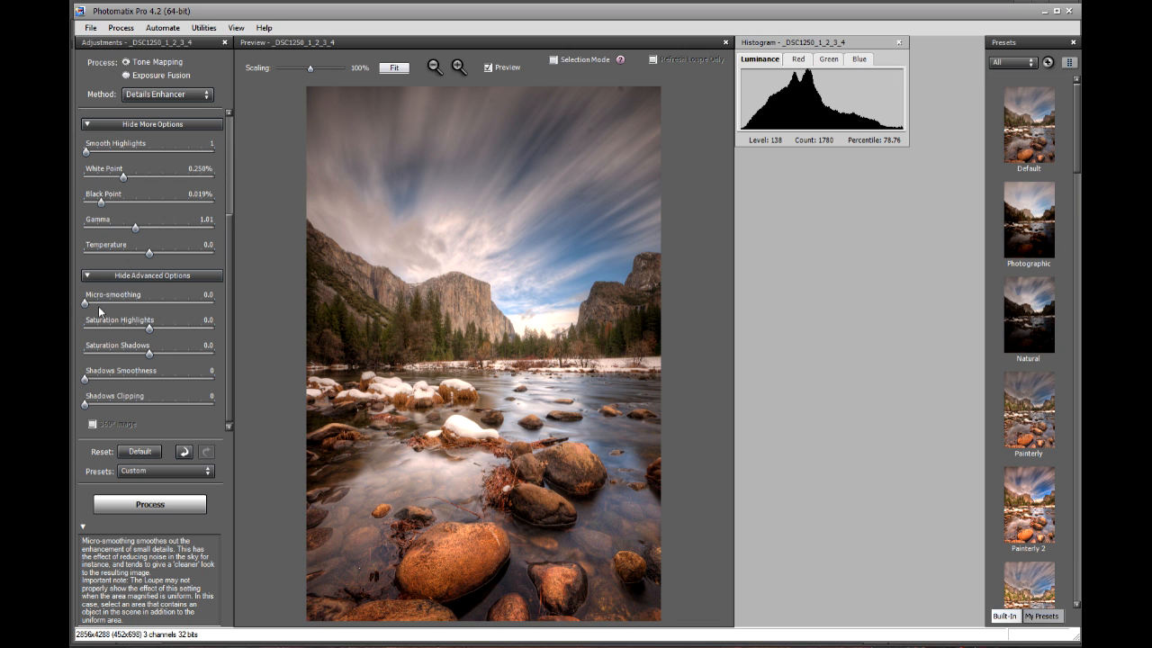
drag(85, 304, 223, 306)
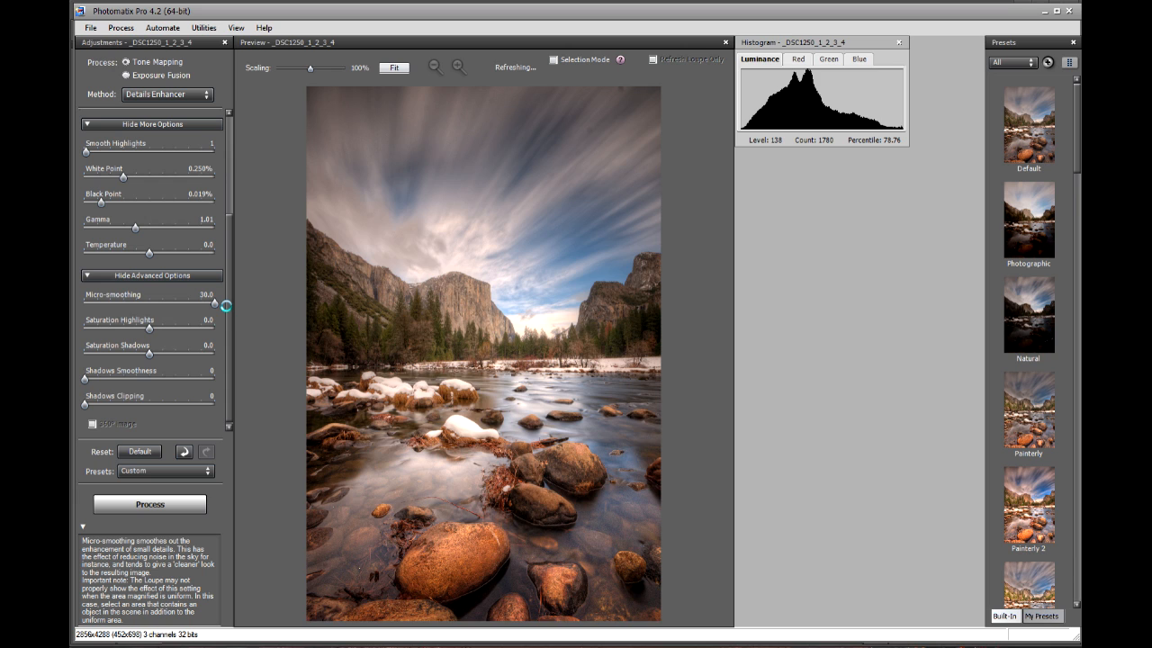
drag(219, 305, 82, 312)
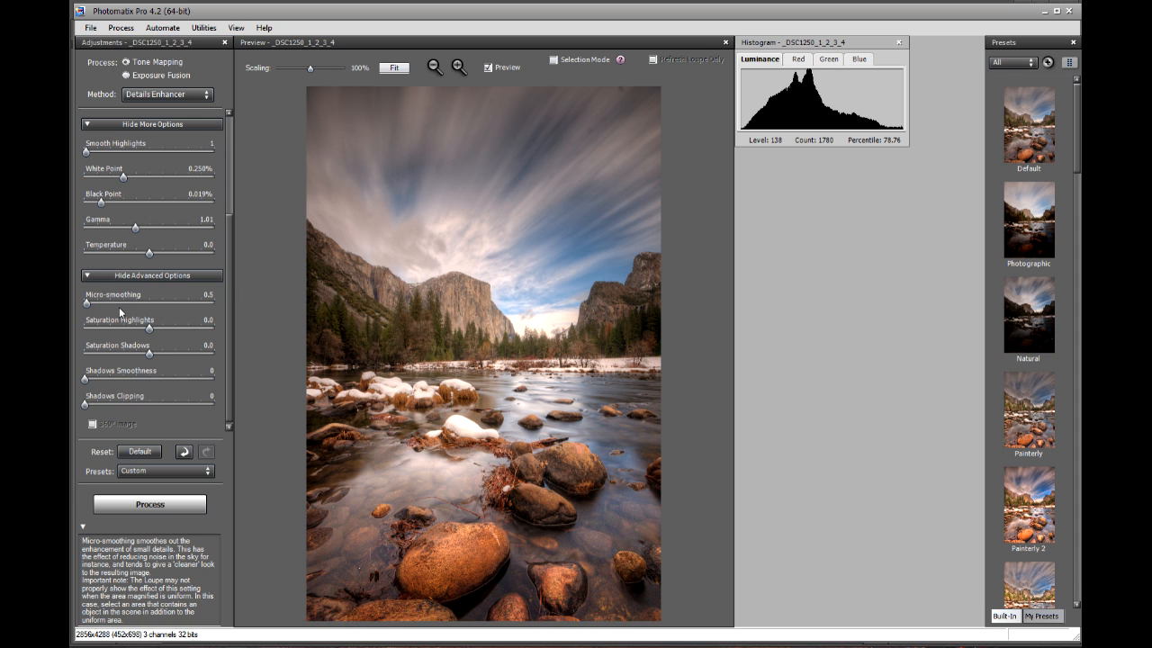
Magnify the central cliff face in the loupe, try Micro-smoothing at 13.7 and 0.2, and settle on 1.4
click(476, 301)
drag(87, 303, 144, 310)
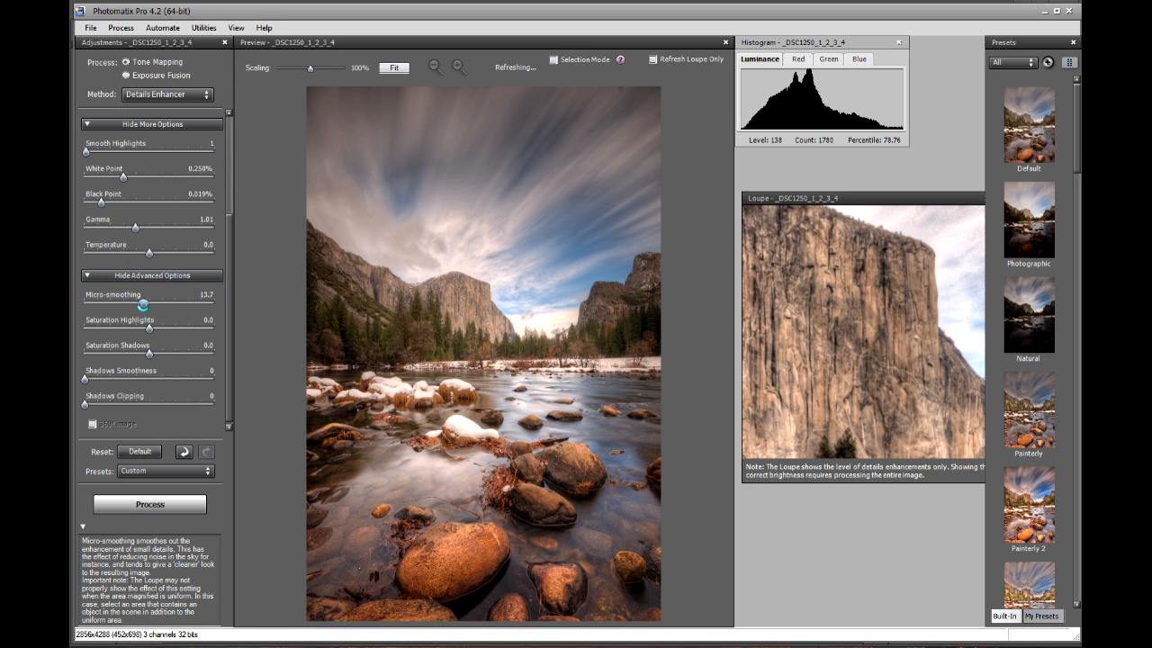
drag(144, 308, 87, 306)
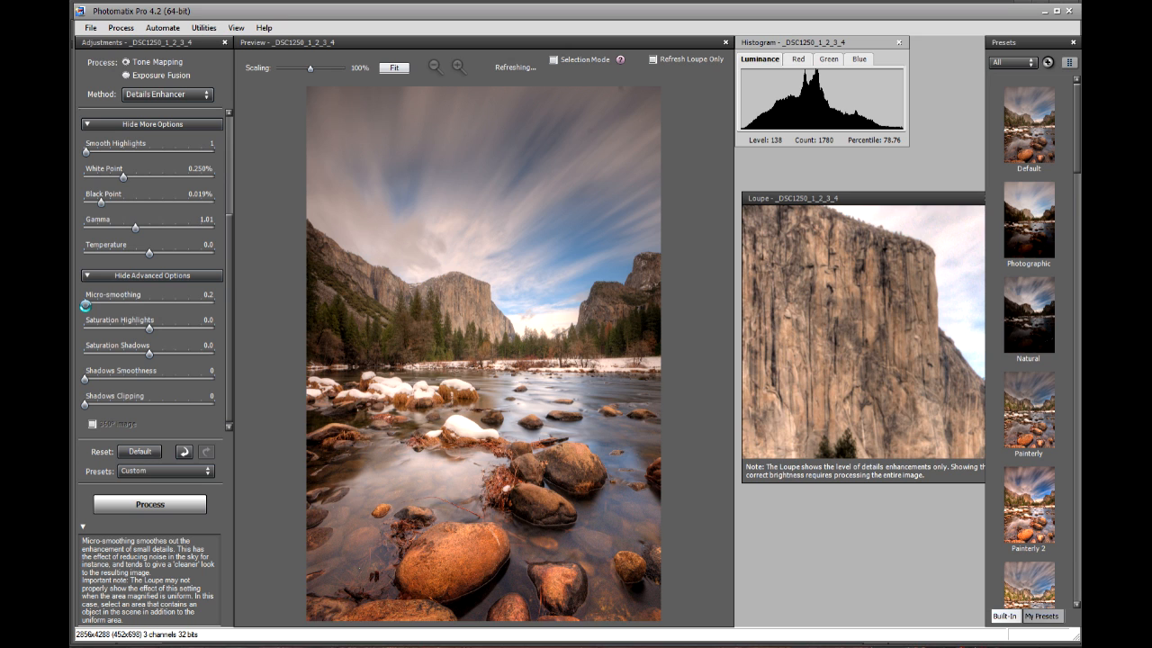
drag(86, 306, 90, 307)
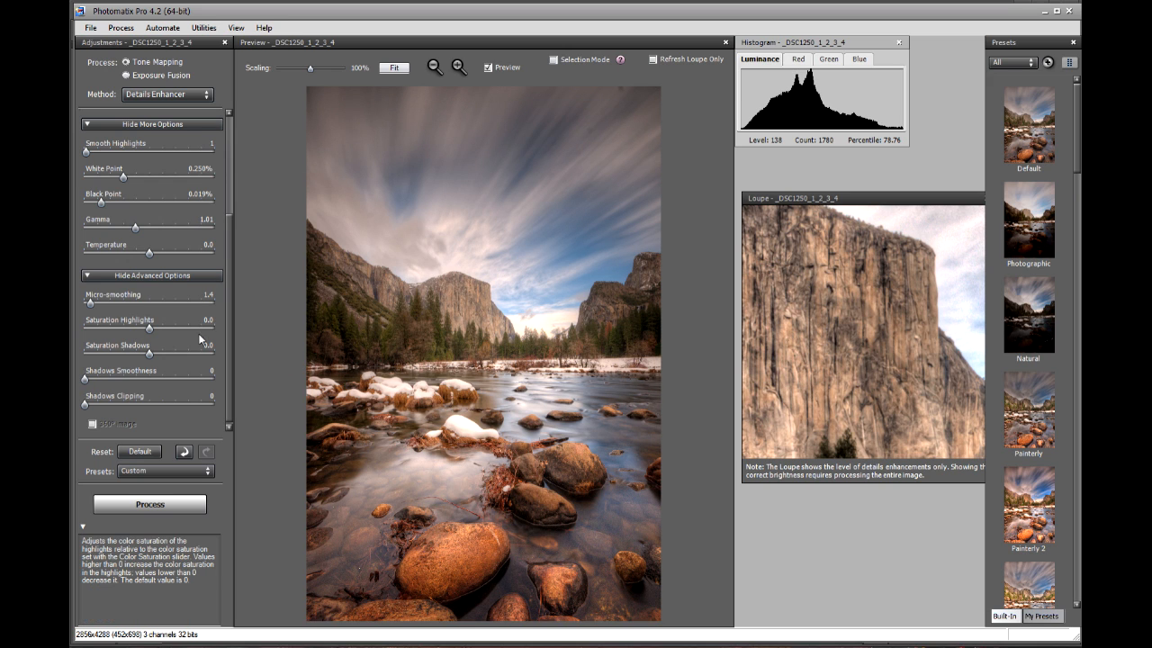
Process the entire image with the current Details Enhancer tone mapping settings
scroll(227, 302, down, 1)
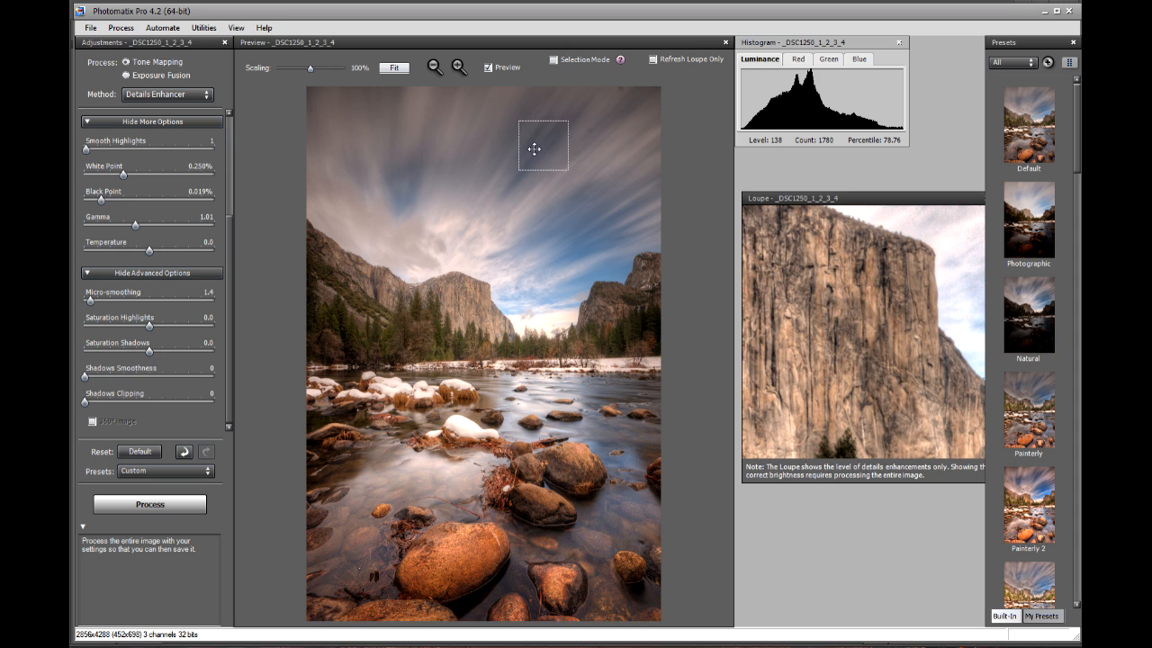
click(171, 505)
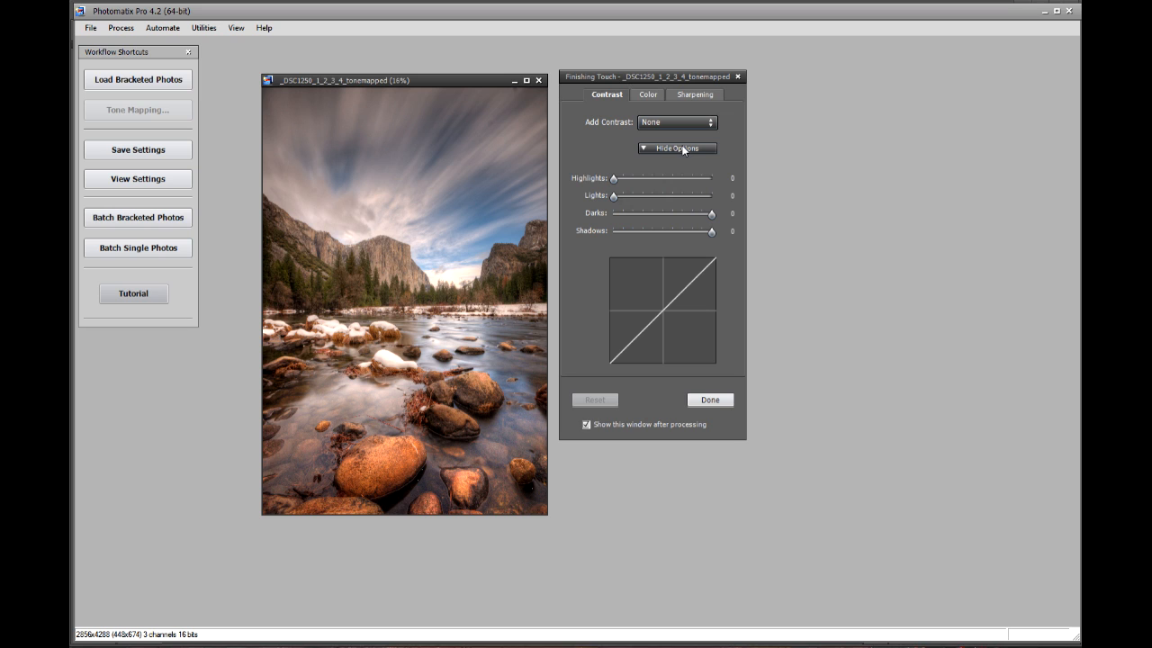
Add custom finishing contrast with Highlights 3, Lights 2 and a slight Darks adjustment, and finish the touch-up
drag(608, 81, 598, 93)
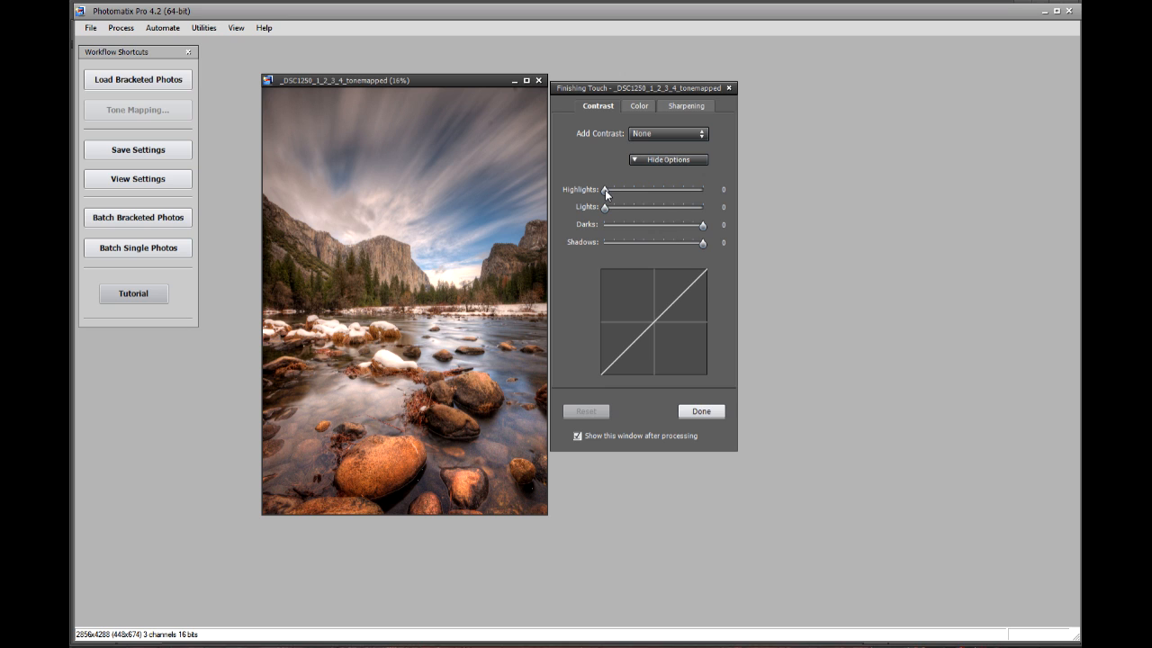
mouse_move(606, 189)
mouse_down()
mouse_move(638, 190)
mouse_move(609, 196)
mouse_move(611, 207)
mouse_up()
drag(702, 233, 696, 237)
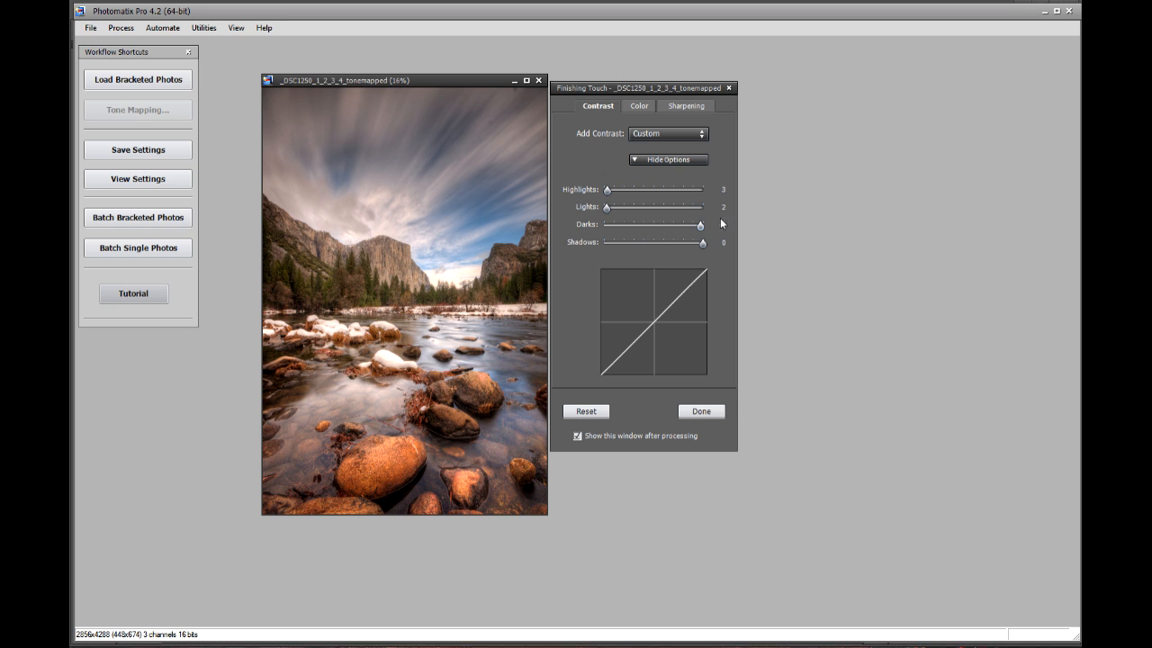
click(709, 413)
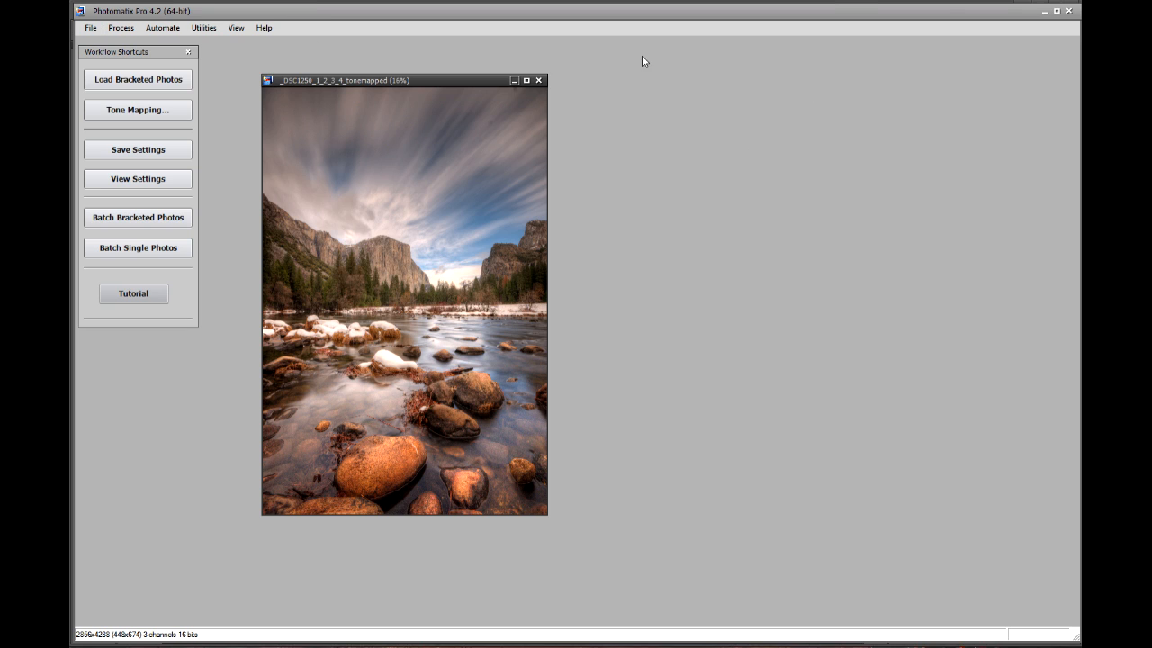
Maximize the tone-mapped image's window
click(526, 81)
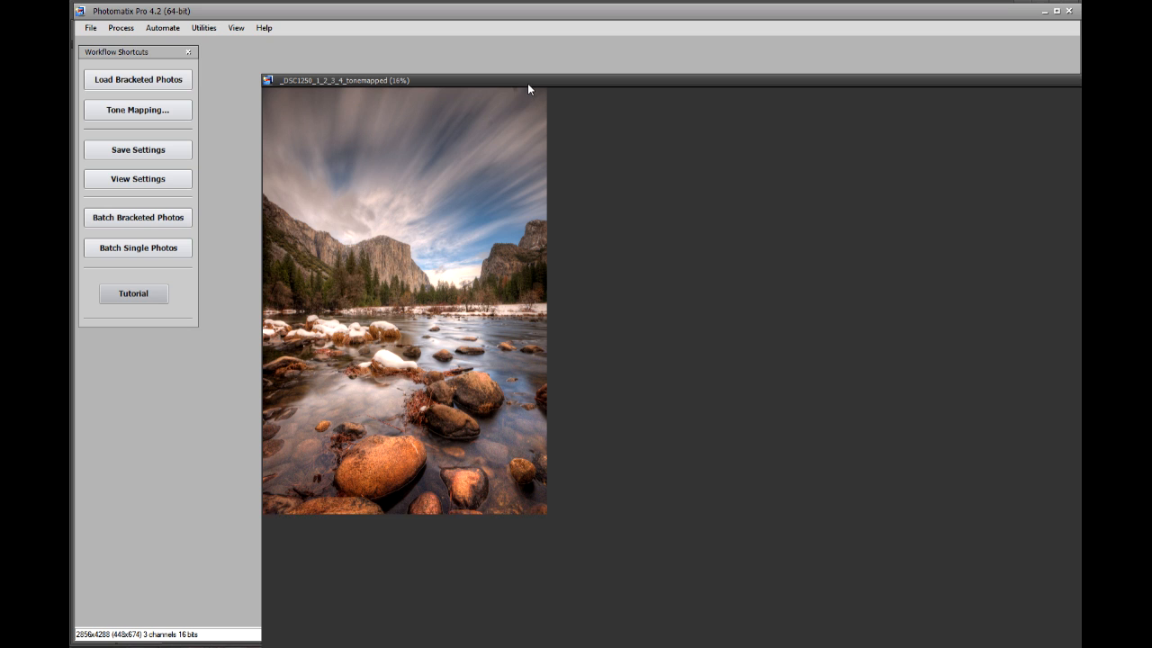